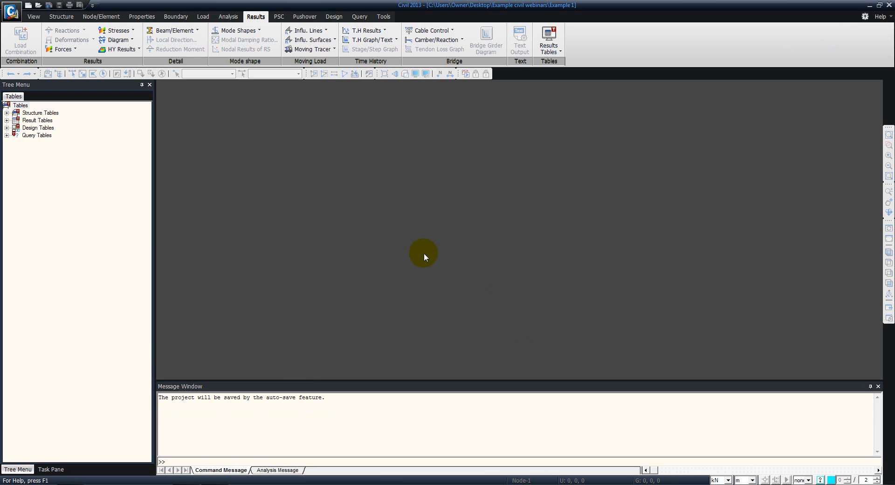
Step: Create a new project and set its structure type to X-Z Plane
click(12, 12)
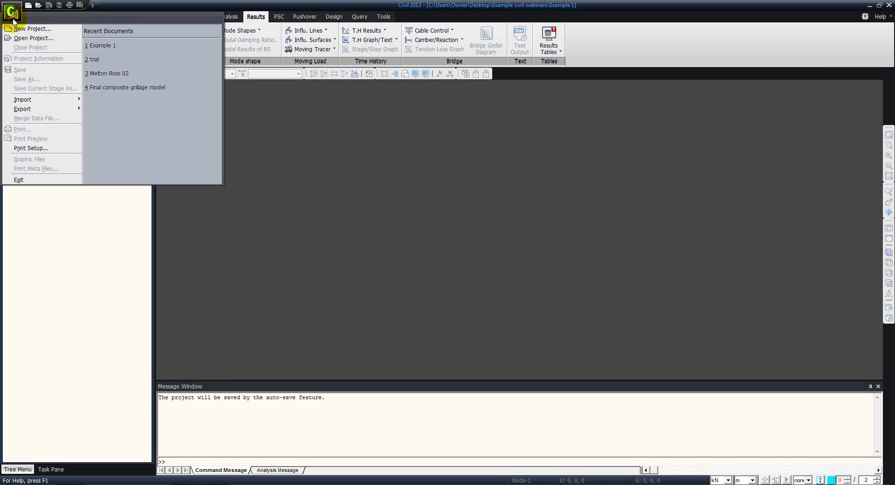
click(22, 30)
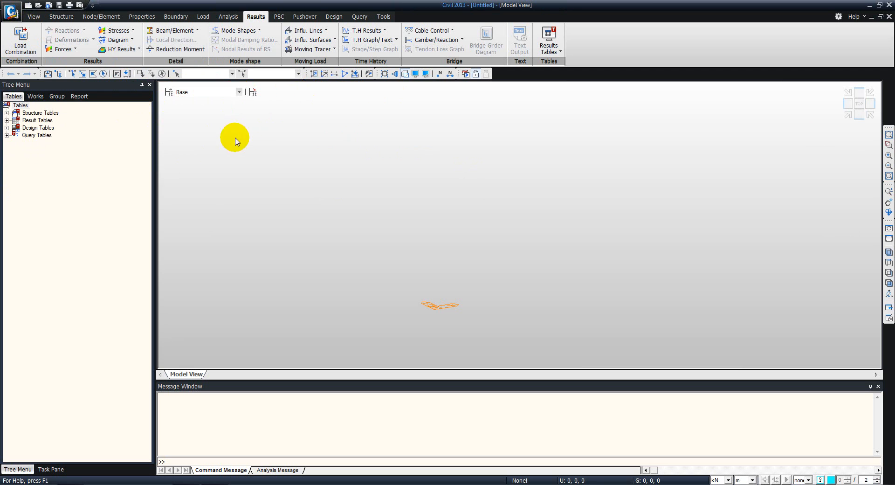
click(61, 17)
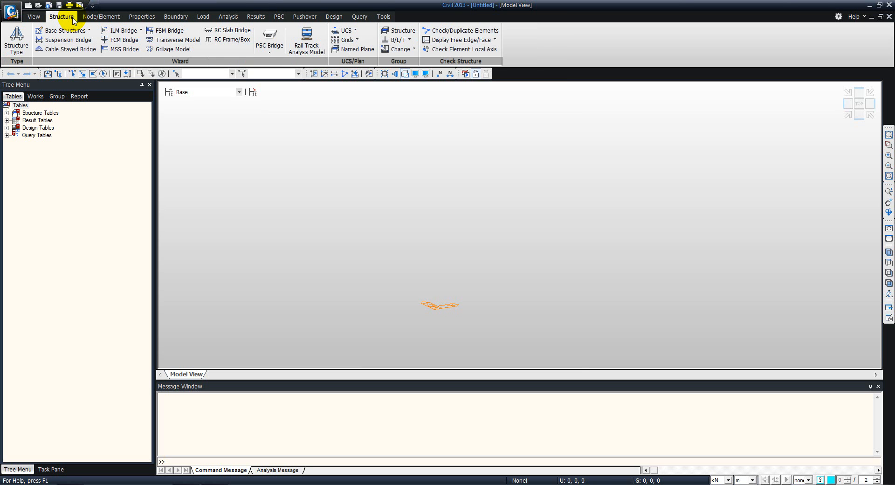
click(16, 42)
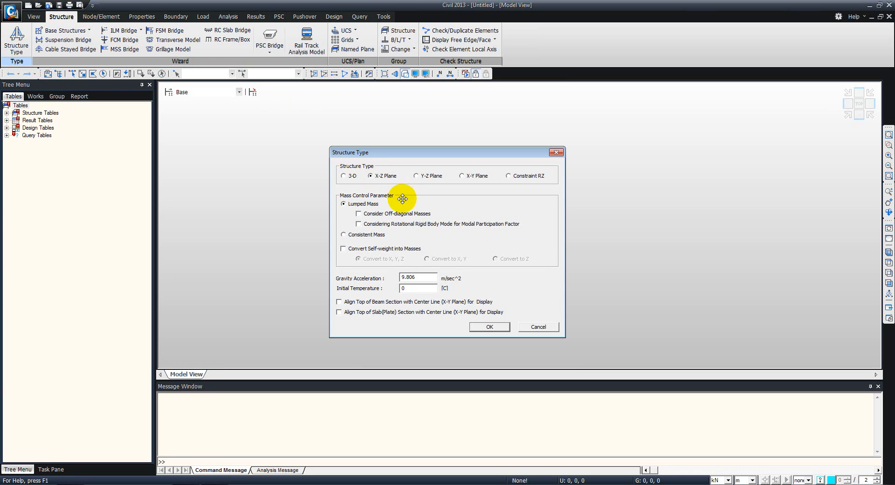
click(490, 326)
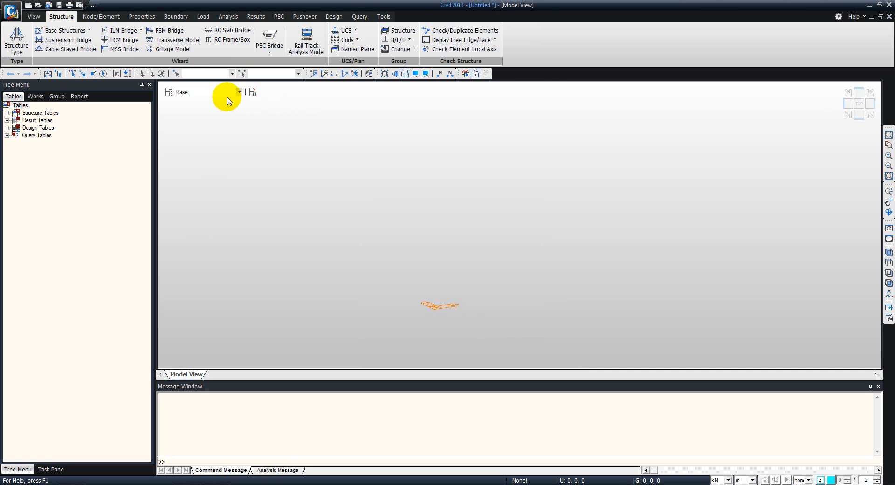
Step: Turn on the View Point display option and switch the model to the front view
click(417, 76)
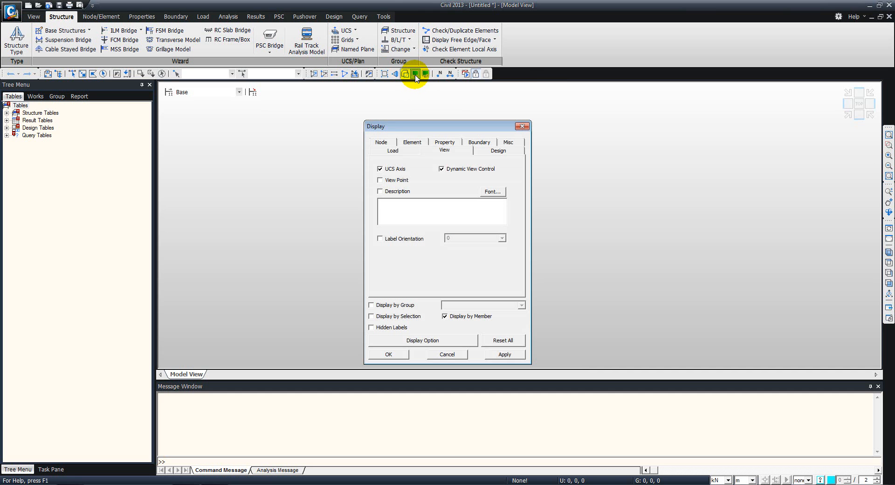
click(392, 179)
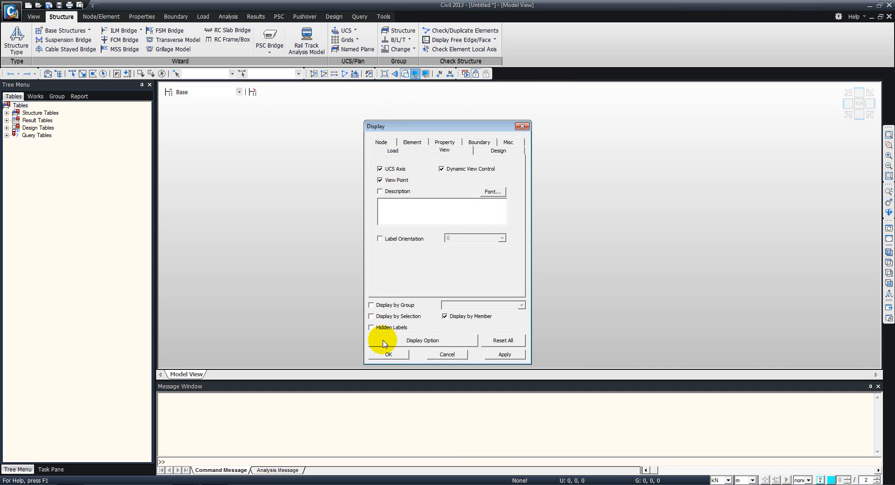
click(386, 355)
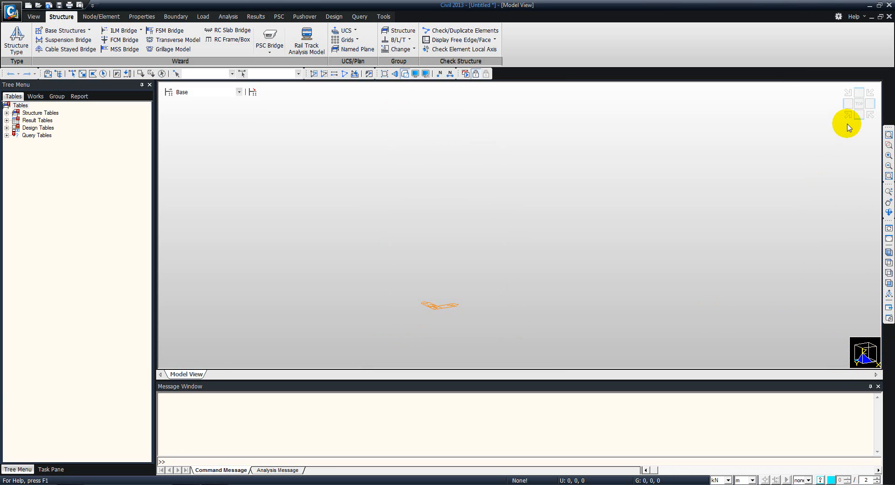
click(858, 115)
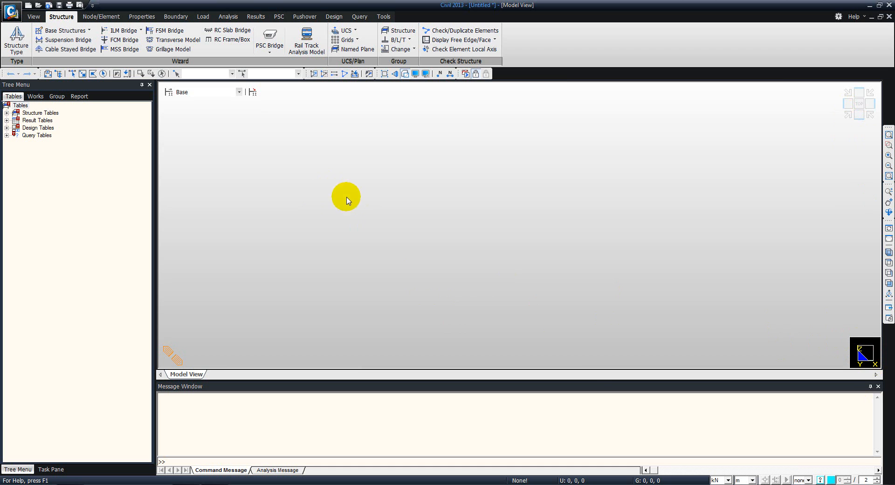
Step: Check the project's force and length units, including the Unit System settings, without changing them
click(727, 480)
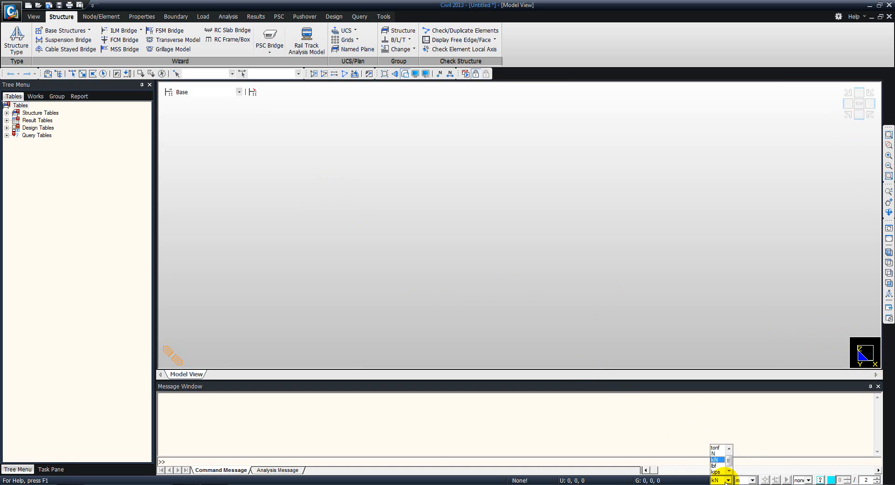
click(727, 482)
click(747, 483)
click(747, 482)
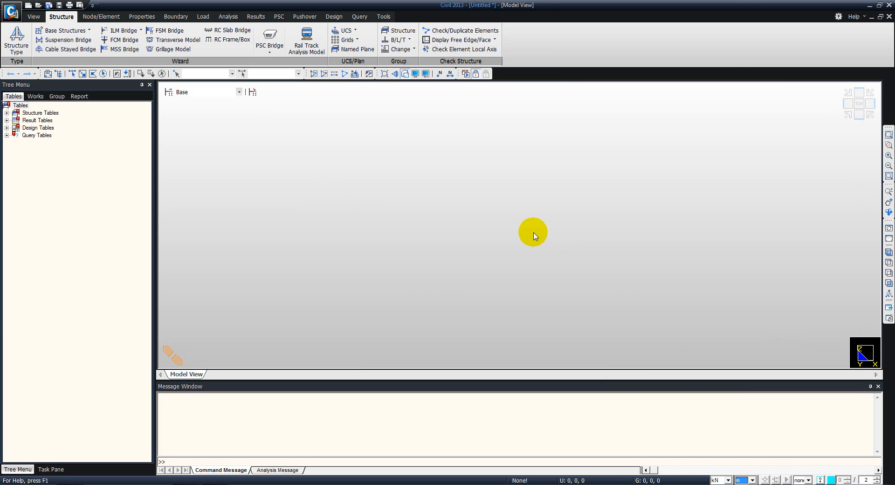
click(385, 17)
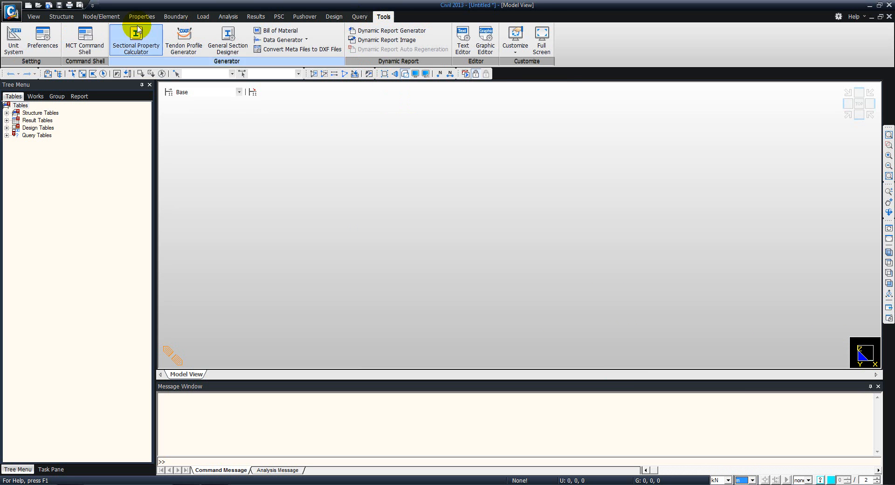
click(13, 40)
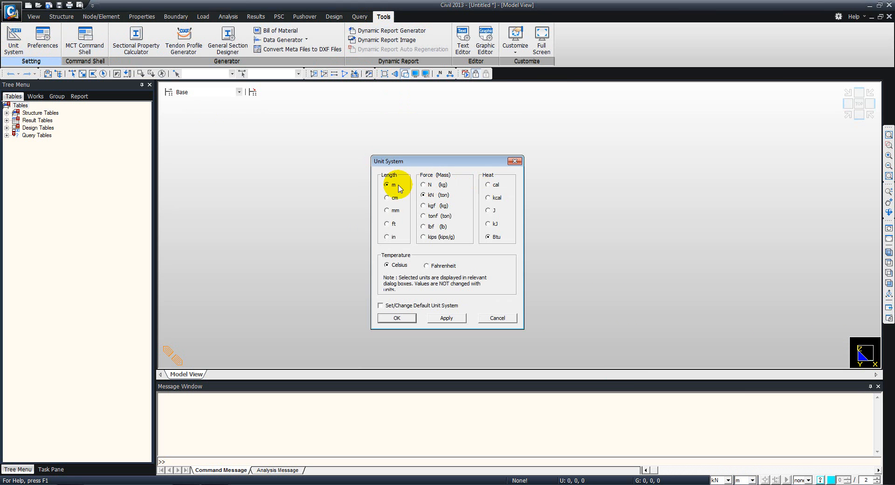
click(488, 320)
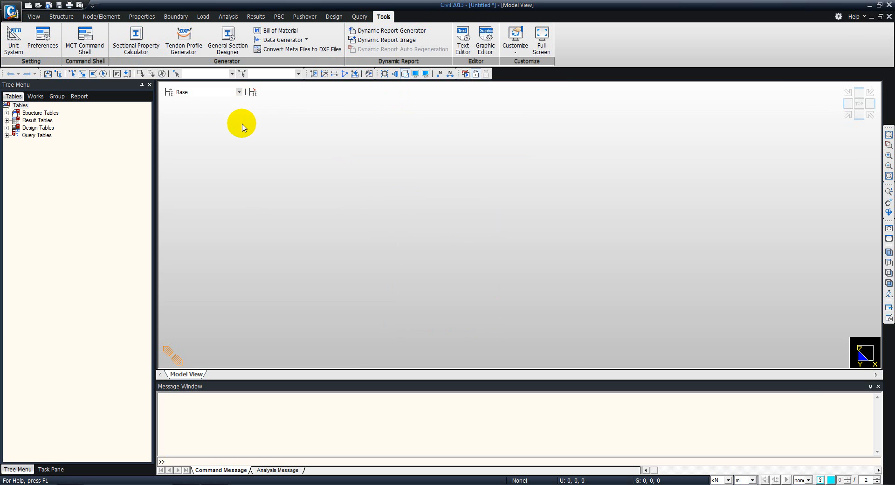
key(alt+Tab)
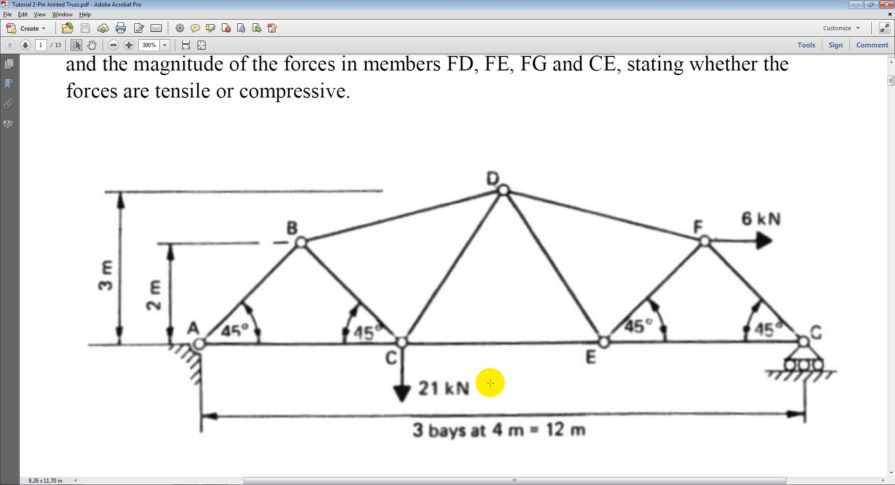
key(alt+Tab)
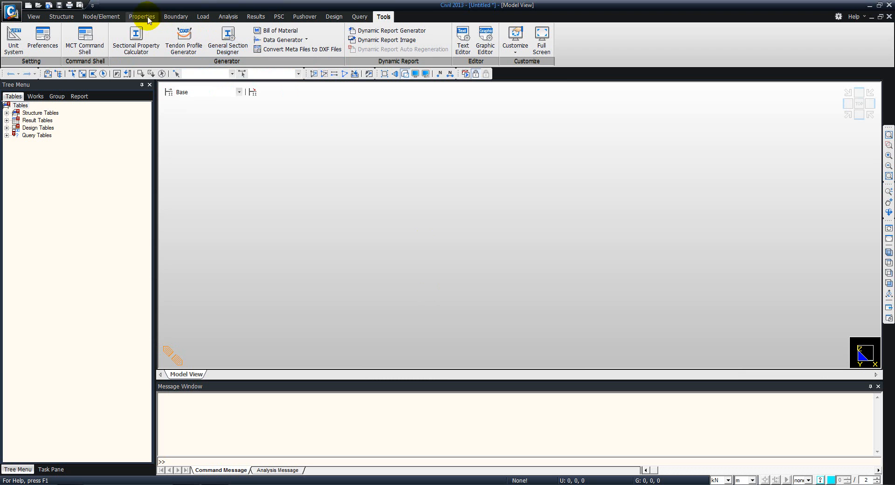
click(101, 17)
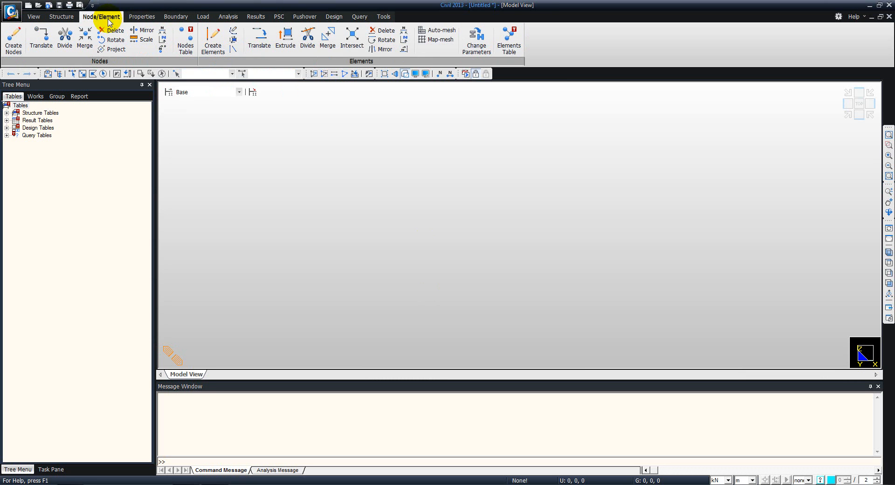
click(63, 19)
click(89, 31)
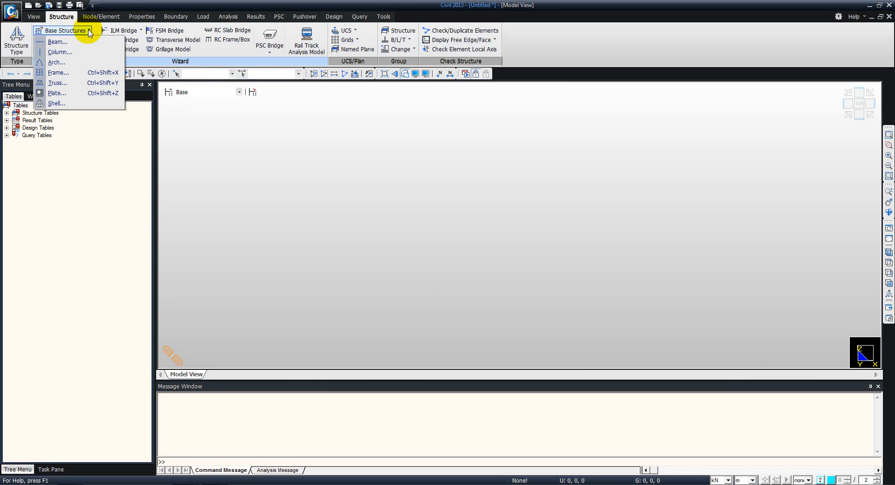
click(69, 42)
drag(101, 8, 168, 38)
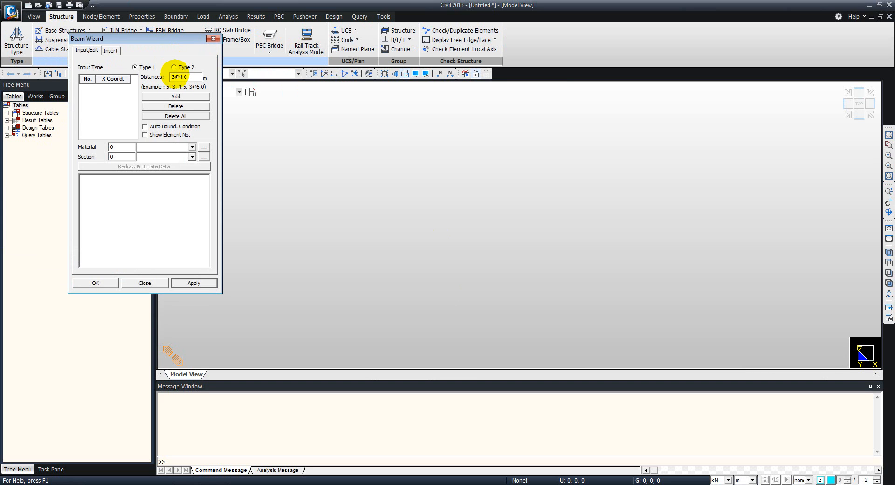
click(173, 99)
Step: Assign material 1 and section 1 to the wizard beam and generate it in the model
click(109, 146)
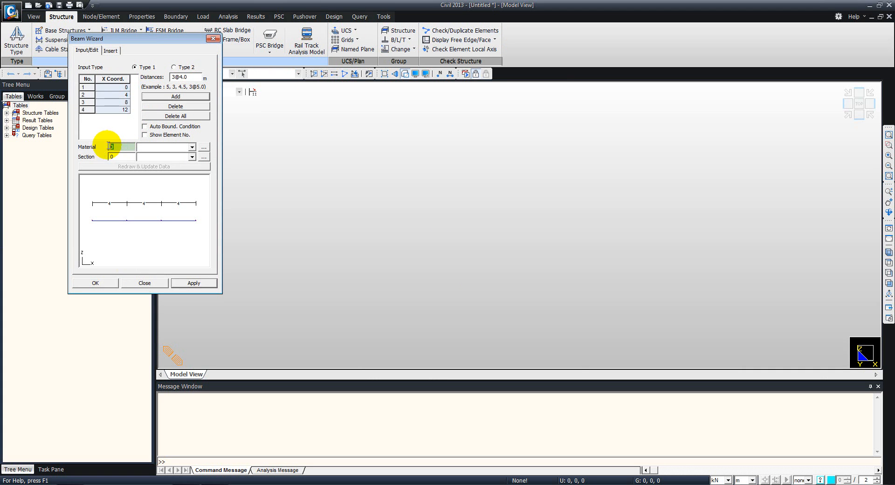
text(1)
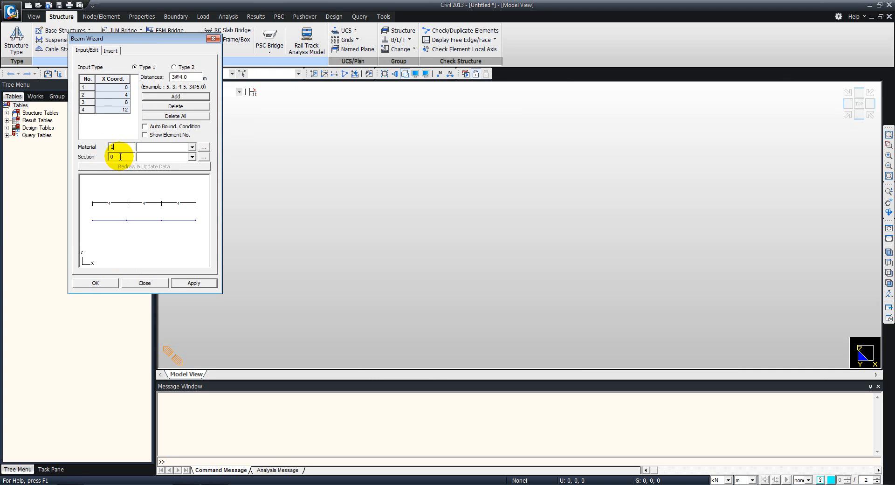
key(Tab)
text(1)
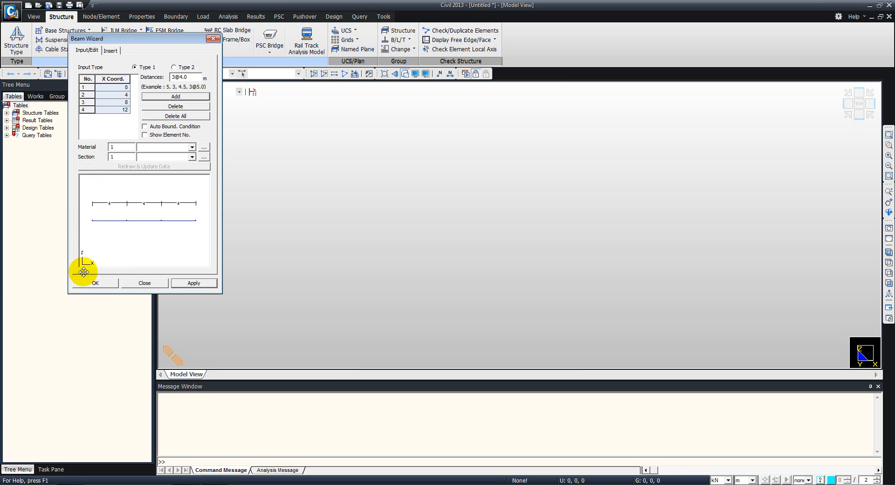
click(94, 284)
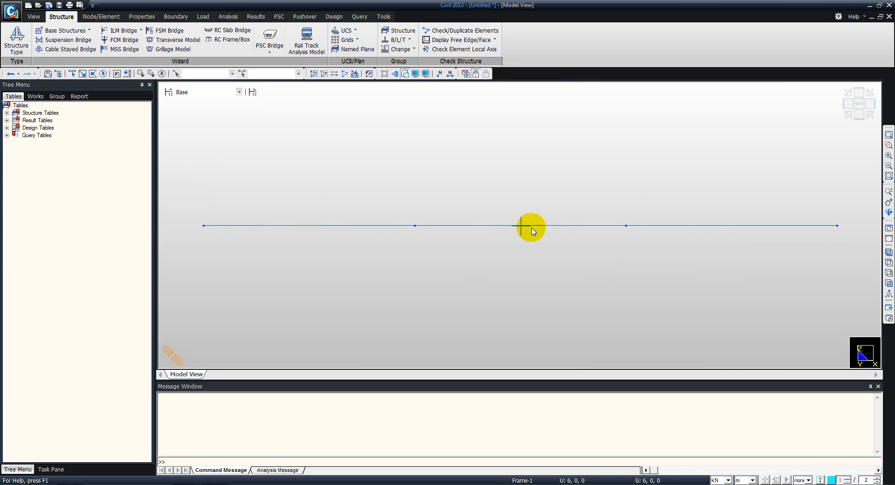
Step: Add a User Defined material named Material with a modulus of elasticity of 2e+008 kN/m^2
click(134, 19)
click(14, 37)
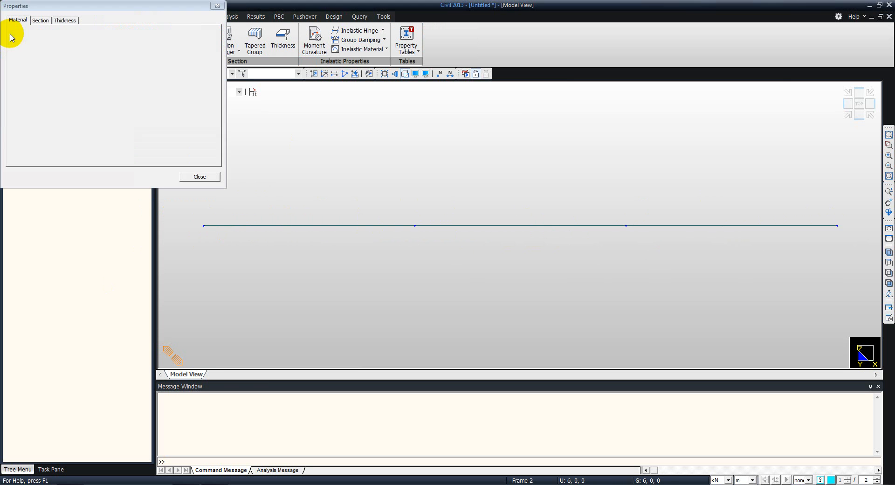
click(195, 36)
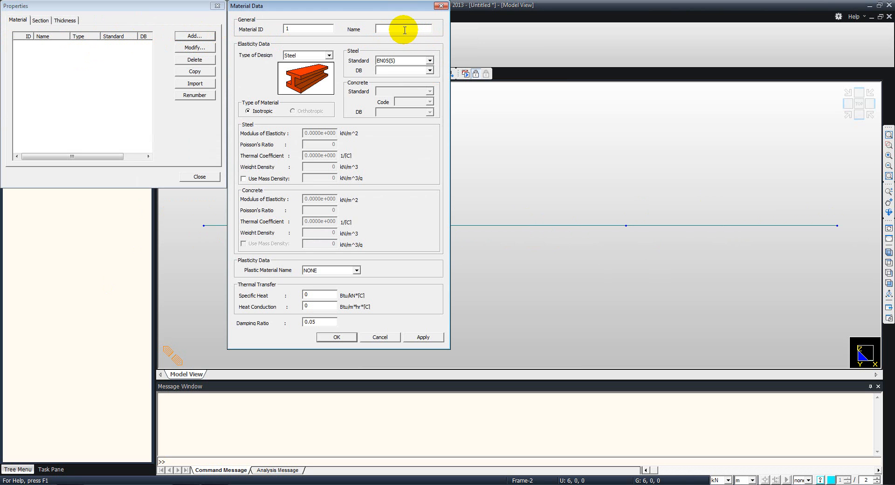
click(307, 55)
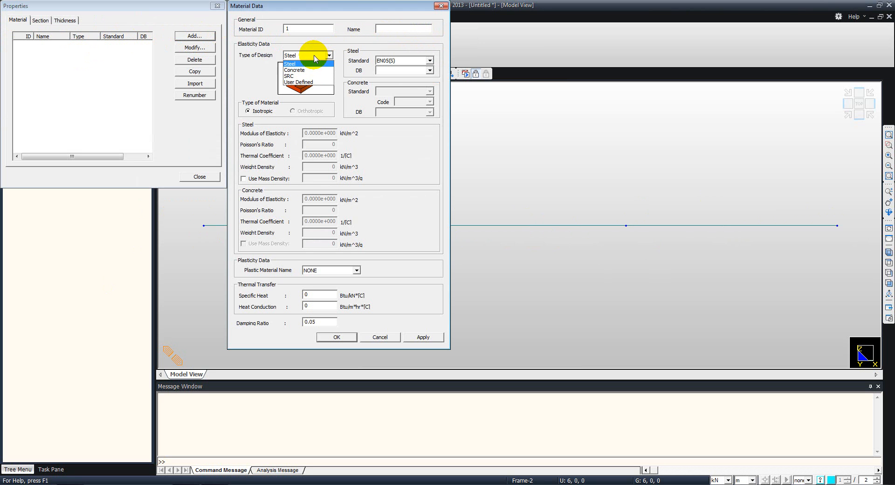
click(303, 82)
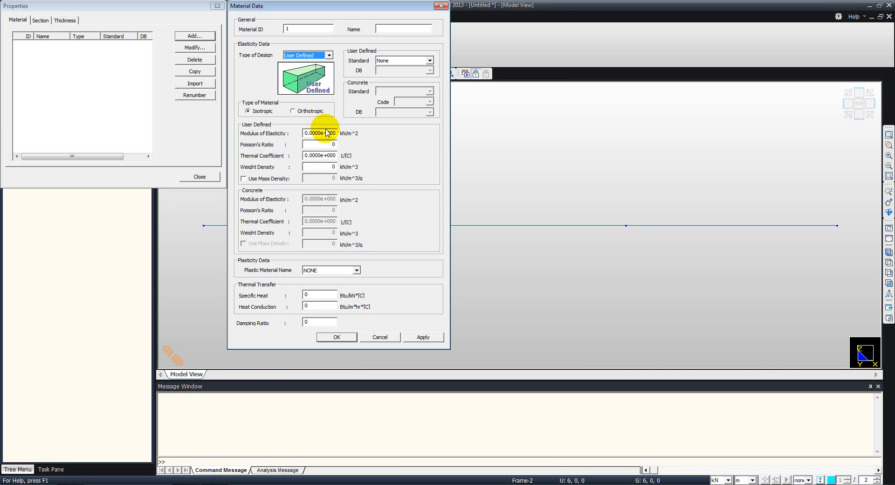
drag(321, 132, 305, 132)
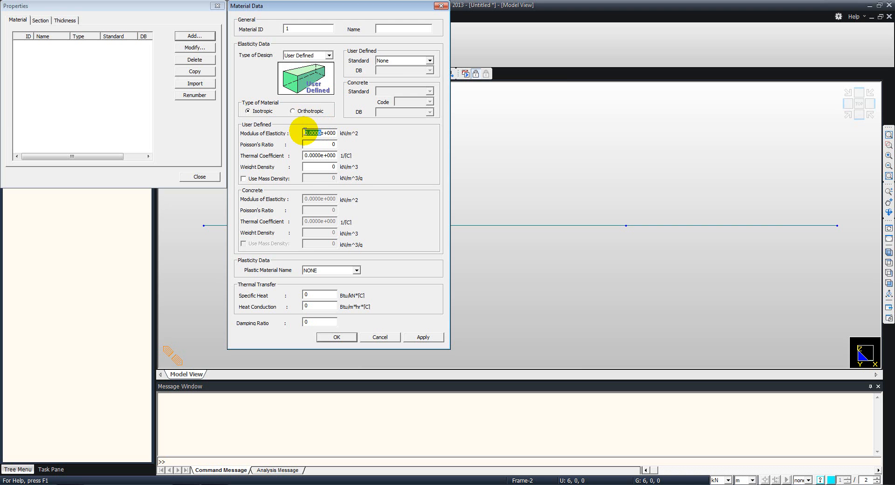
text(2e+008)
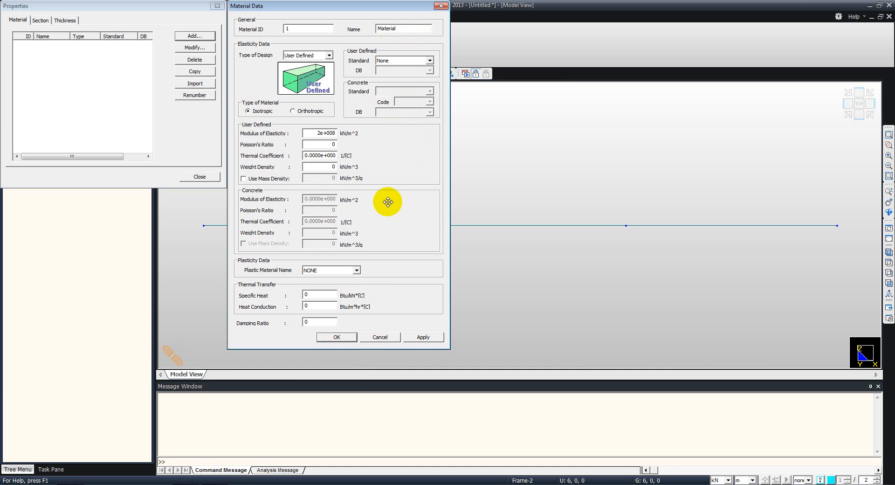
click(336, 335)
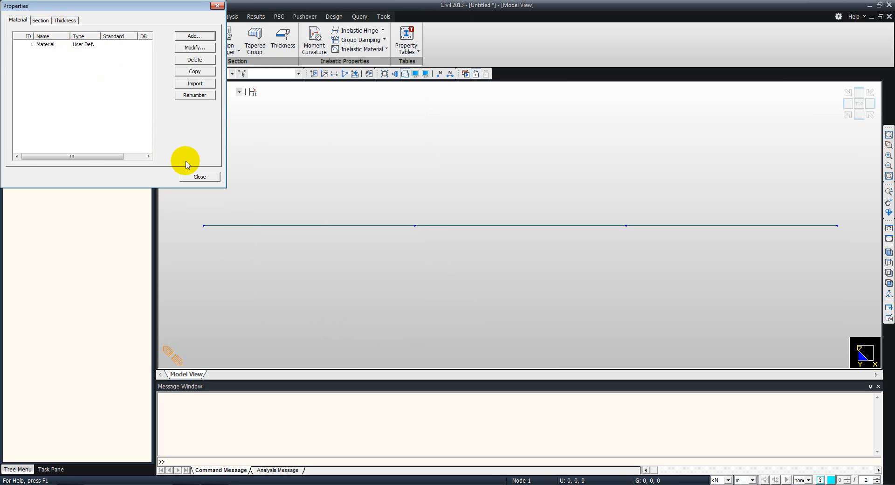
click(198, 176)
Step: Start a new Solid Rectangle section with ID 1 and name it Section
click(200, 41)
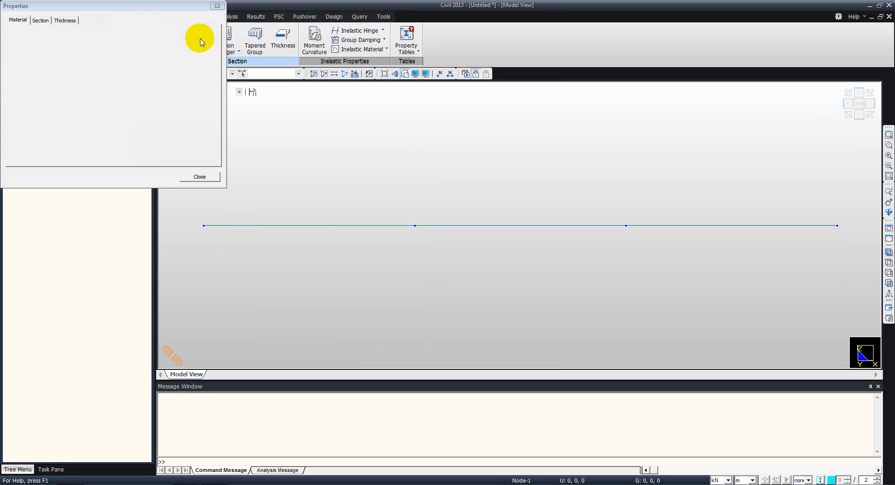
click(190, 35)
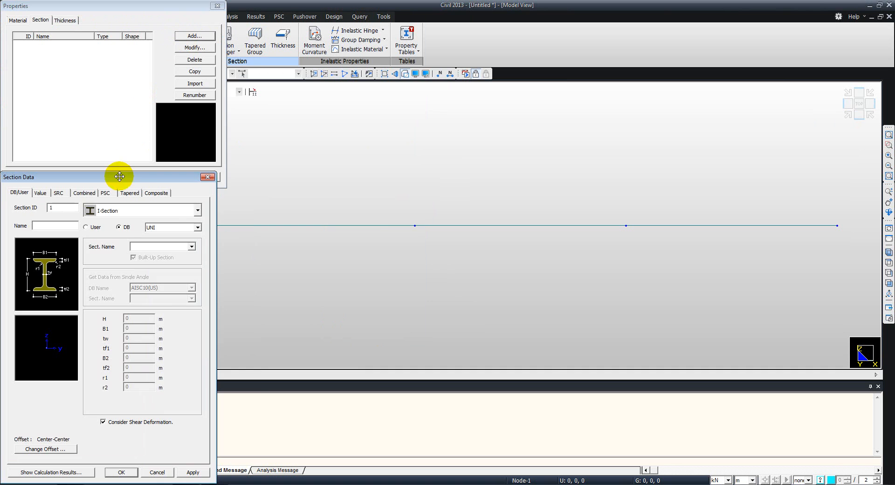
drag(120, 176, 346, 68)
click(378, 102)
click(328, 184)
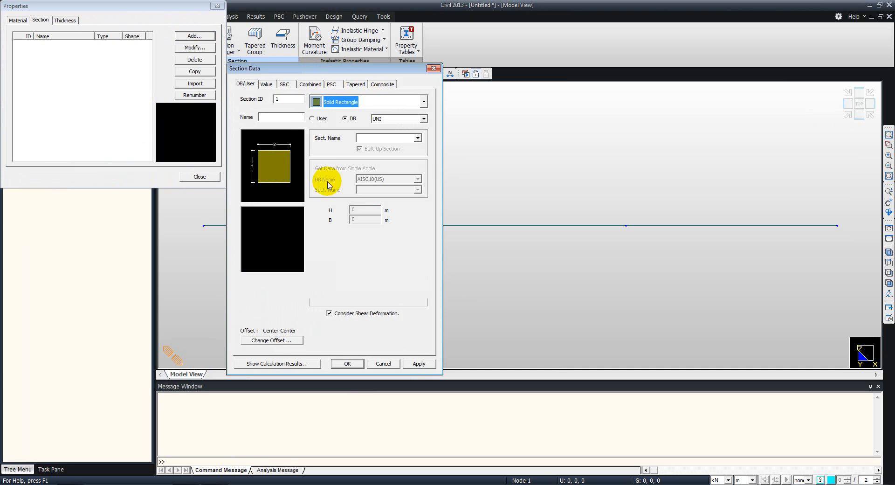
click(286, 116)
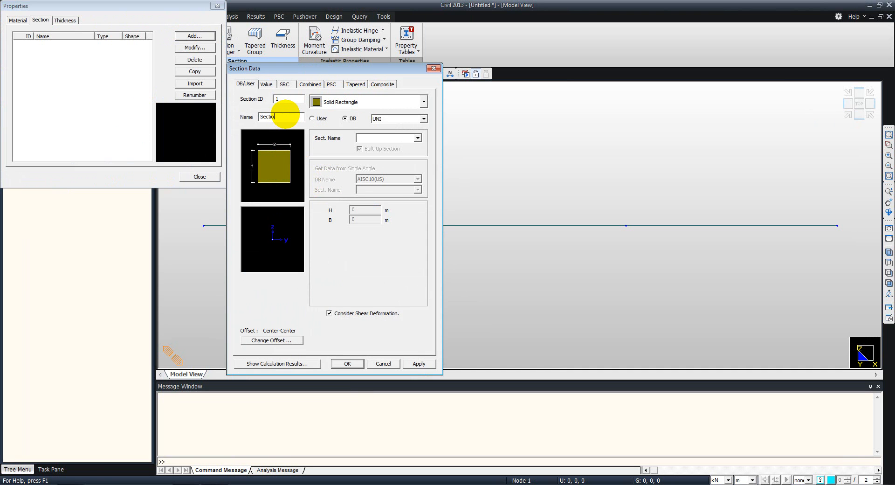
text(Section)
Step: Make the section user-defined with H and B of 0.5 m, add it, and close the Properties dialog
click(312, 118)
click(368, 210)
click(377, 219)
text(.5)
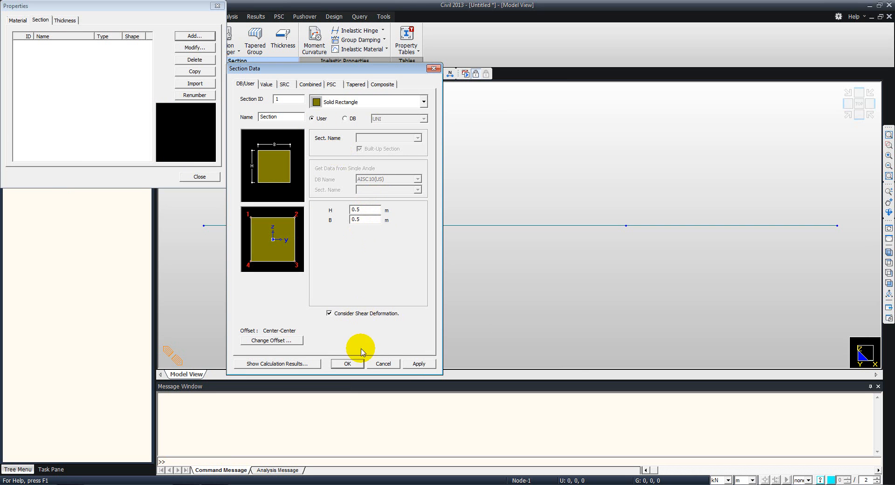
click(347, 363)
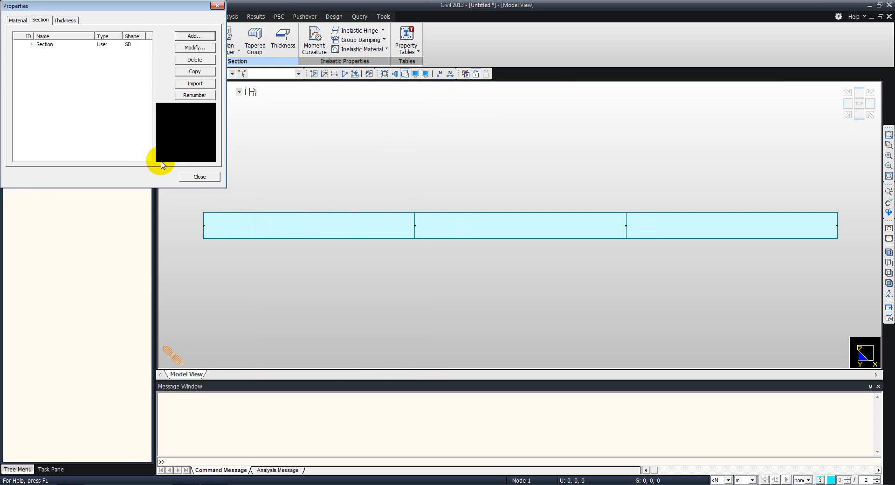
click(196, 177)
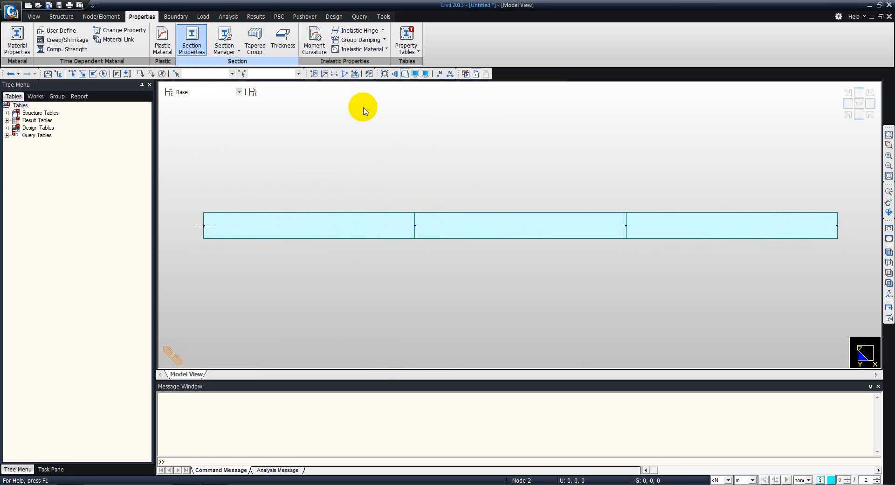
Step: Display the node numbers, check the truss geometry in the Adobe Acrobat drawing, and return to Civil
click(437, 76)
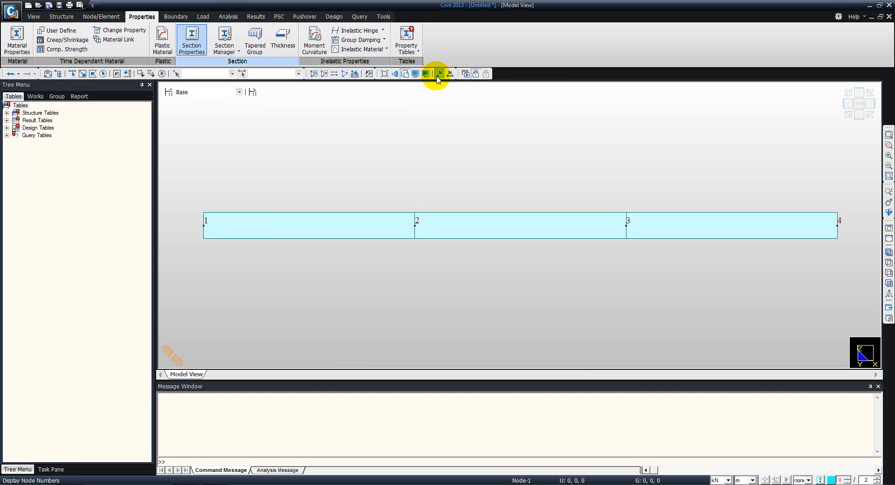
middle_drag(471, 185, 469, 221)
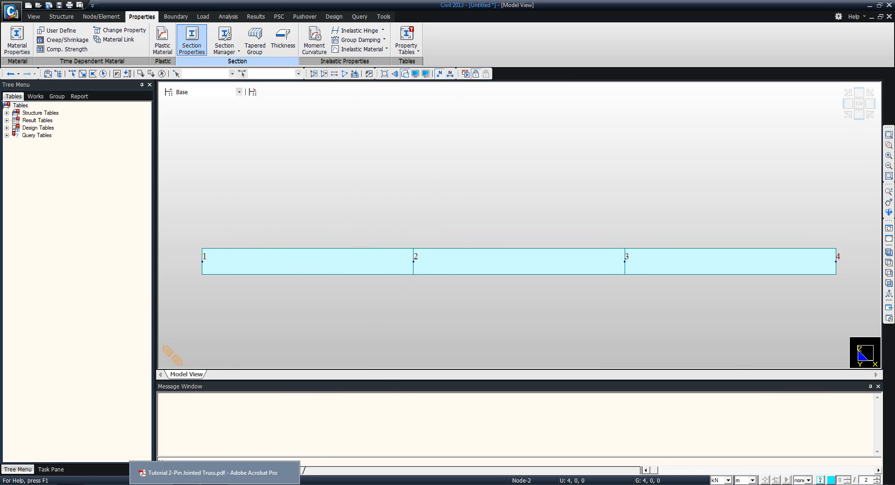
click(215, 484)
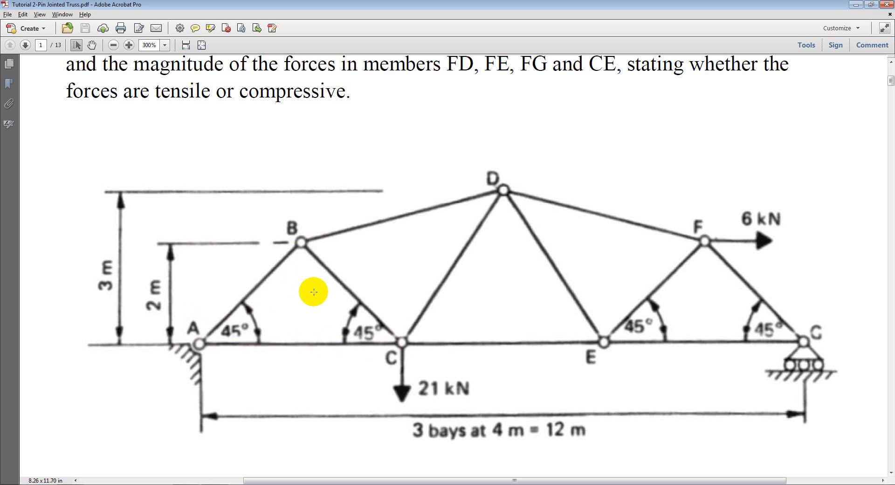
click(852, 7)
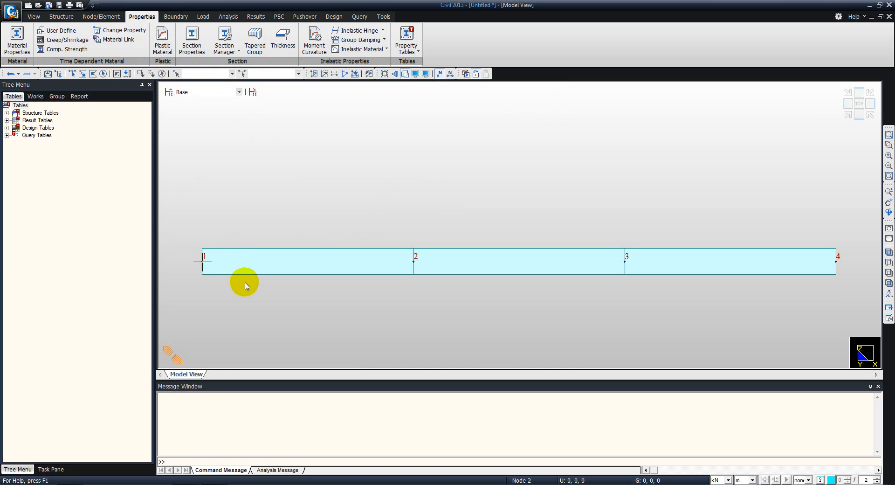
Step: Extrude node 1 into a beam element with a translation of 2, 0, 2 m
click(101, 17)
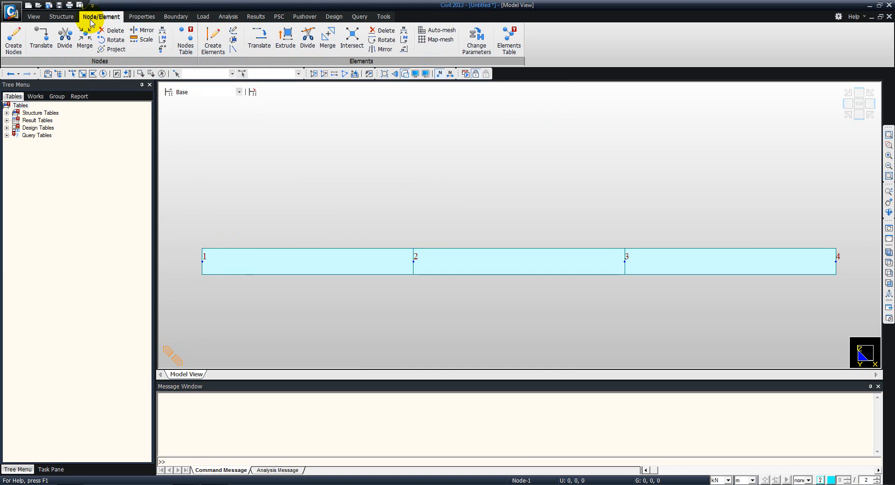
click(286, 47)
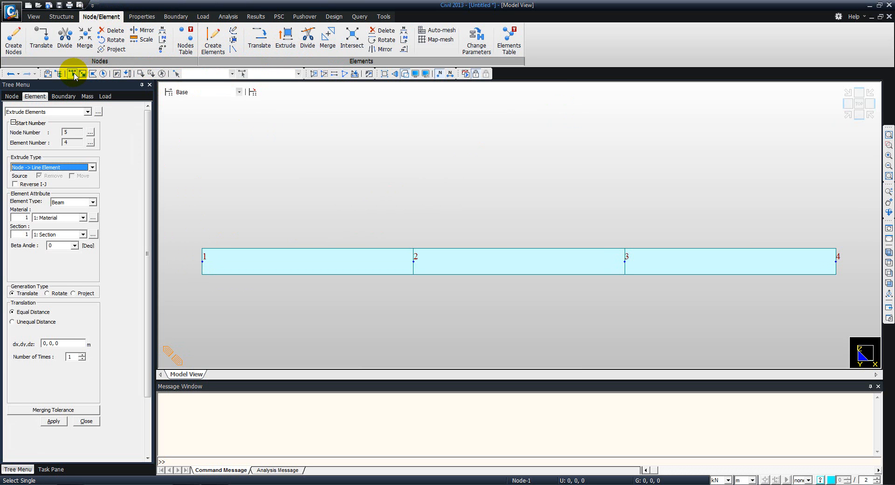
click(73, 74)
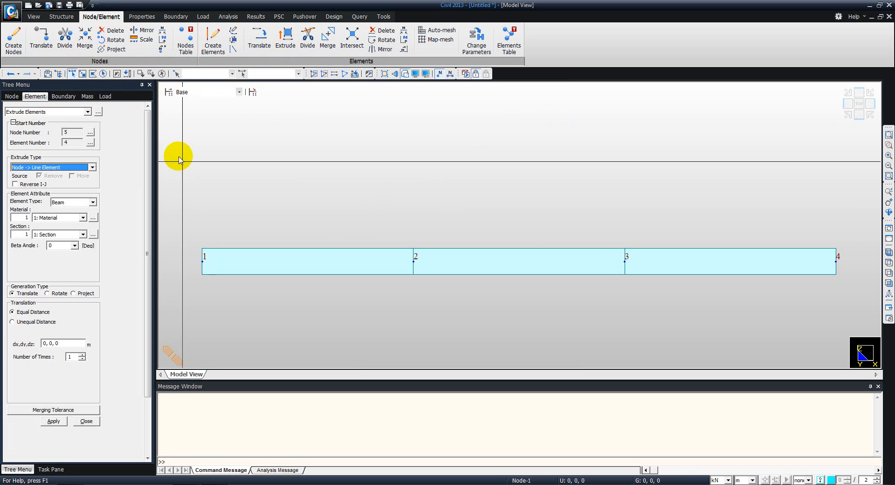
click(203, 260)
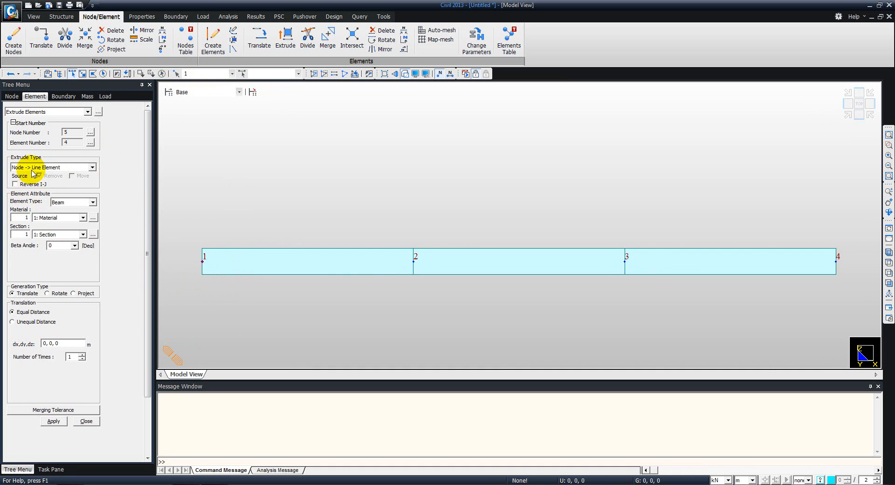
click(43, 343)
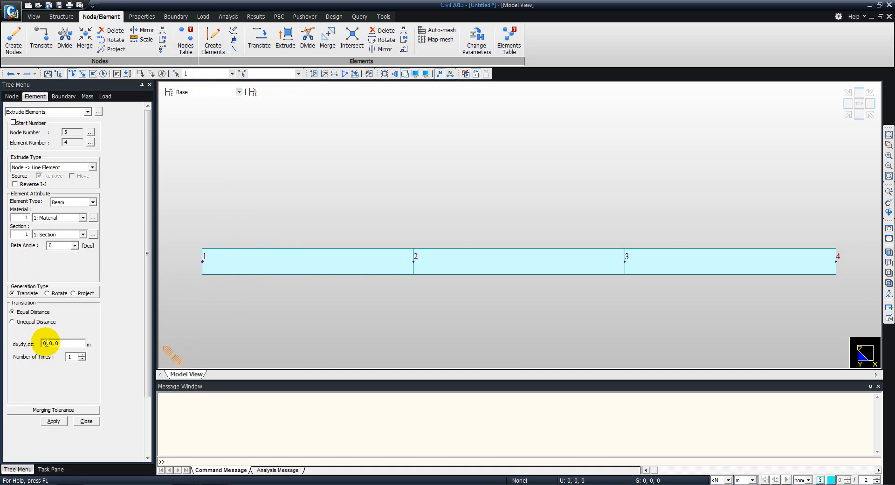
click(45, 343)
click(61, 344)
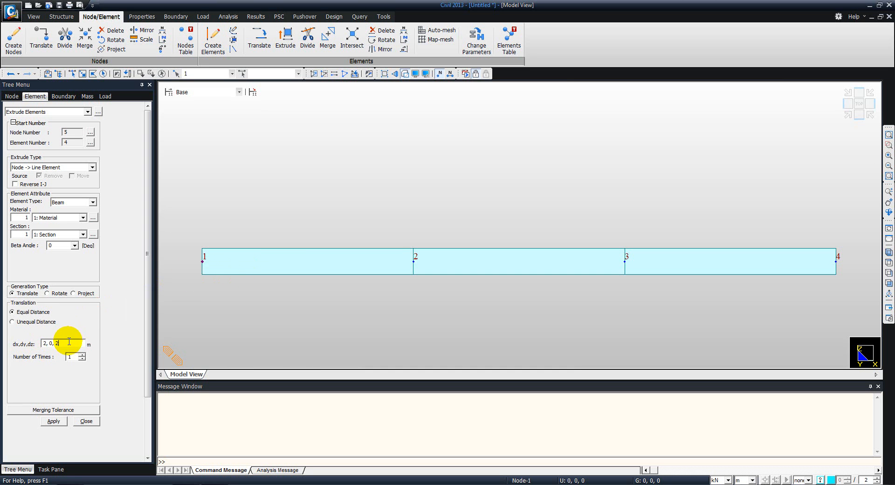
click(53, 422)
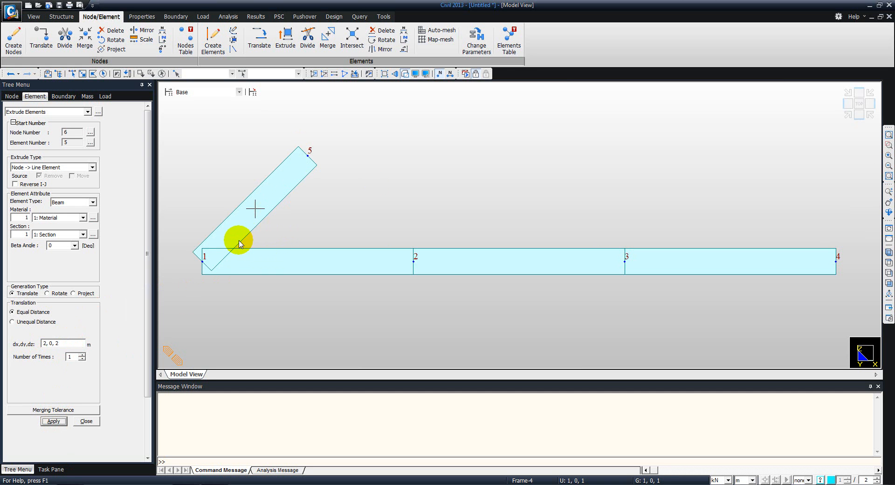
Step: Check the top chord in the Adobe Acrobat drawing, return to Civil, and extrude node 5 into a beam by 4, 0, 1 m
key(alt+Tab)
key(alt+Tab)
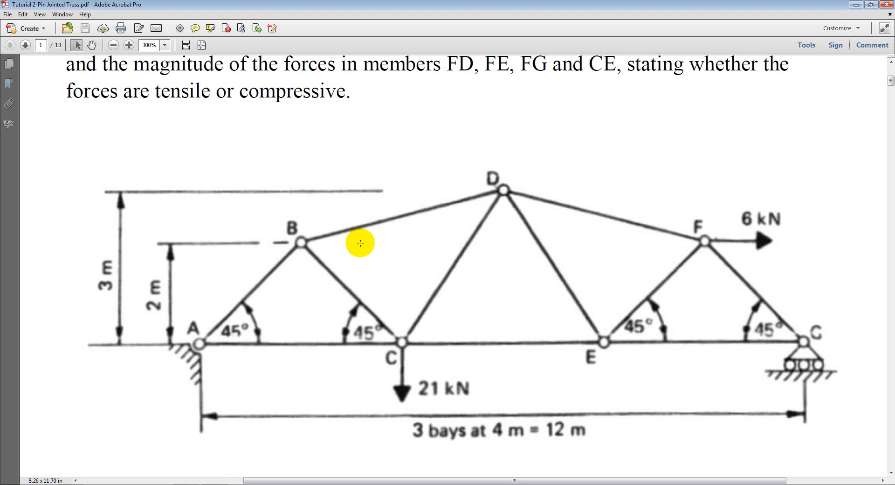
key(alt+Tab)
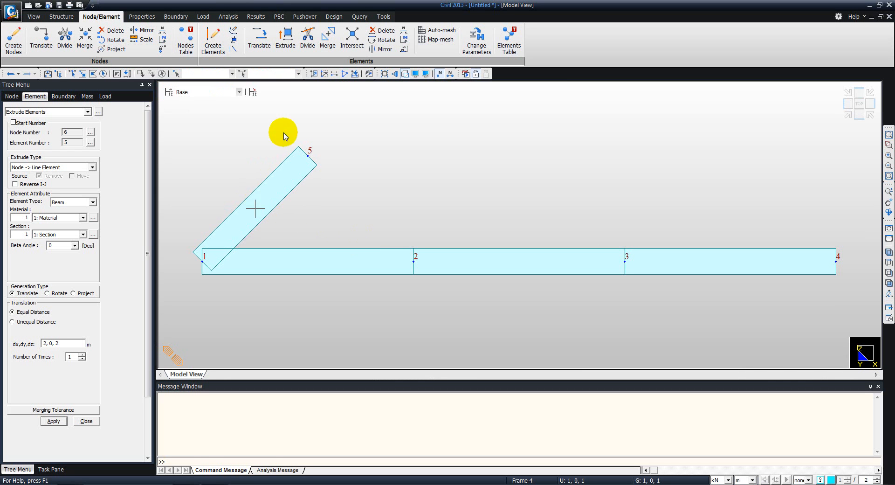
click(304, 154)
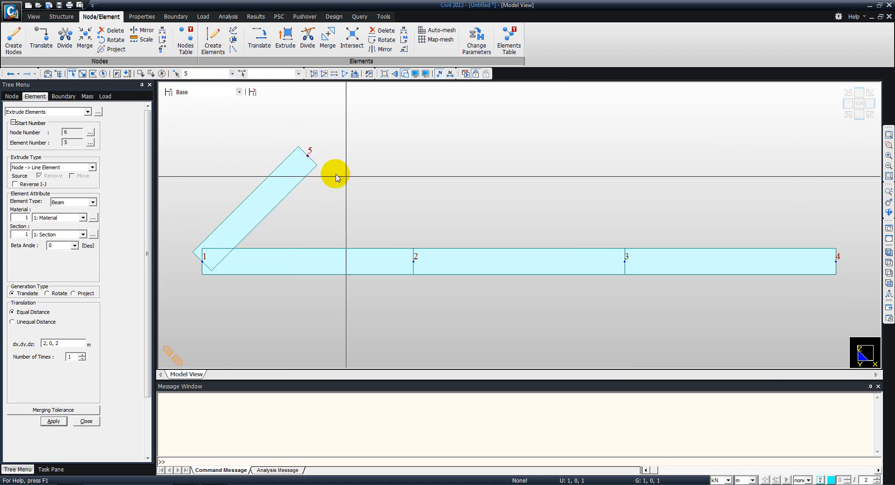
double_click(44, 343)
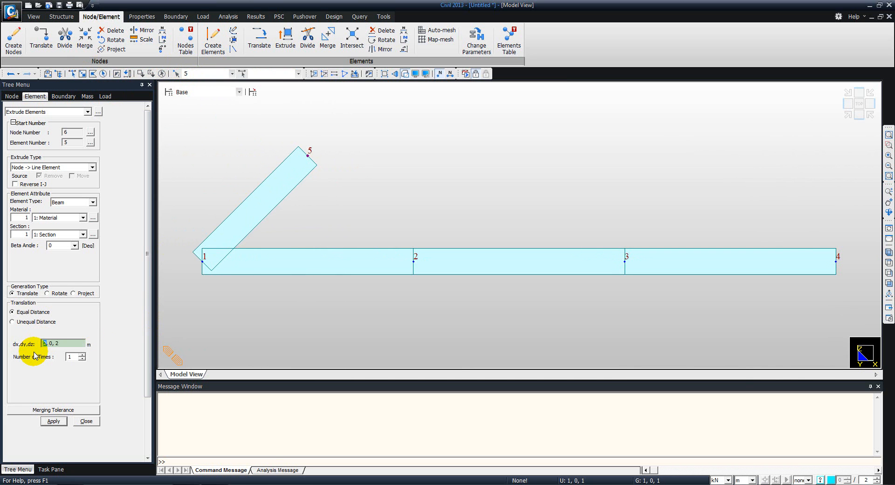
text(4)
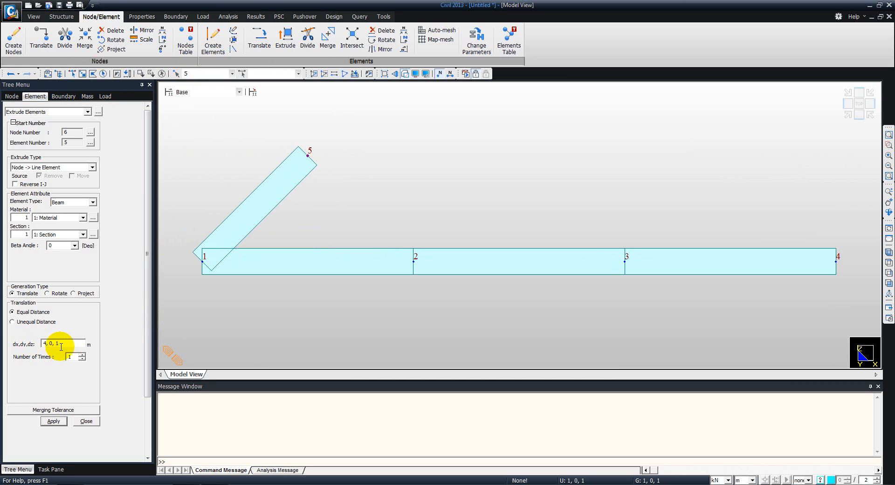
click(54, 421)
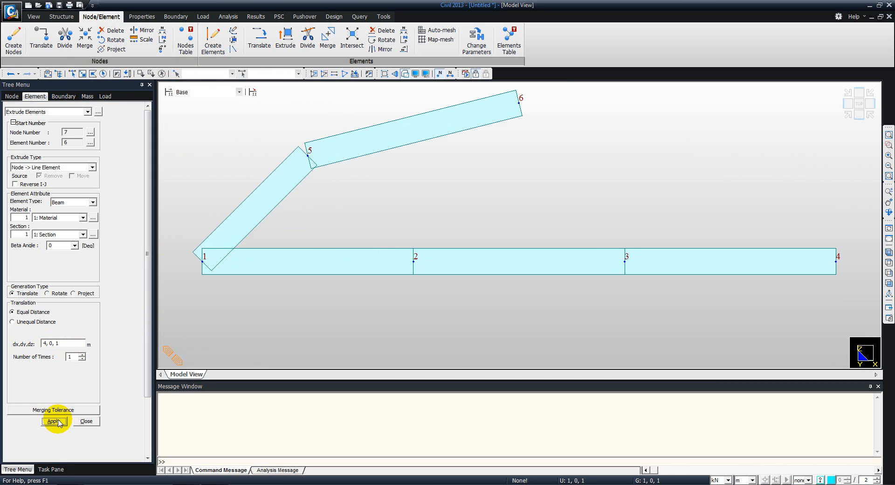
Step: Extrude apex node 6 into a beam element with a translation of 4, 0, -1 m
click(72, 73)
drag(502, 90, 552, 126)
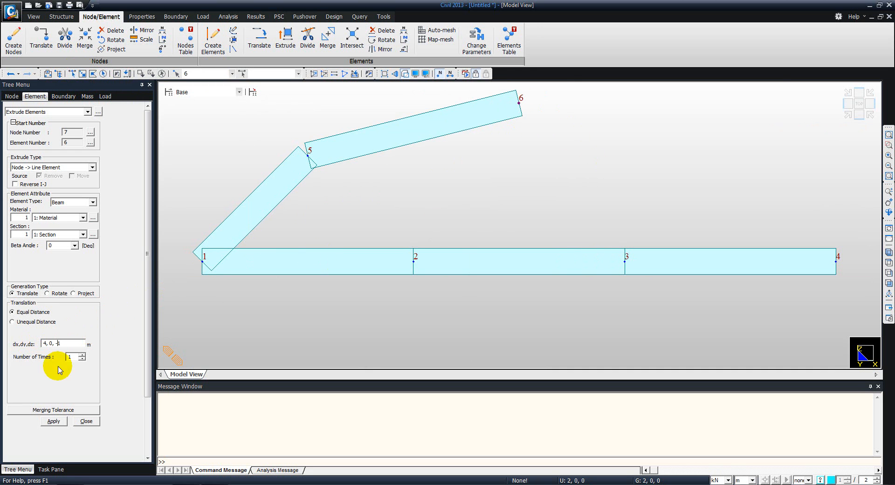
click(52, 421)
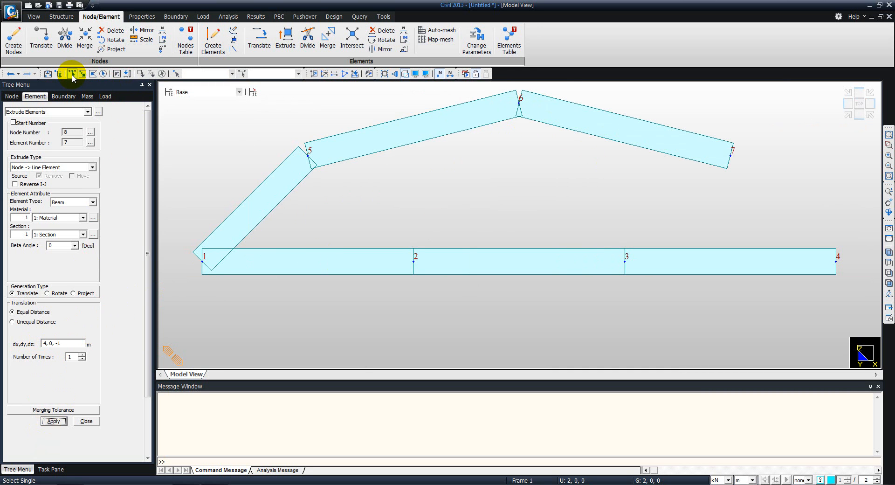
Step: Extrude node 7 down to node 4 as a beam element with a translation of 2, 0, -2 m
click(72, 75)
click(731, 150)
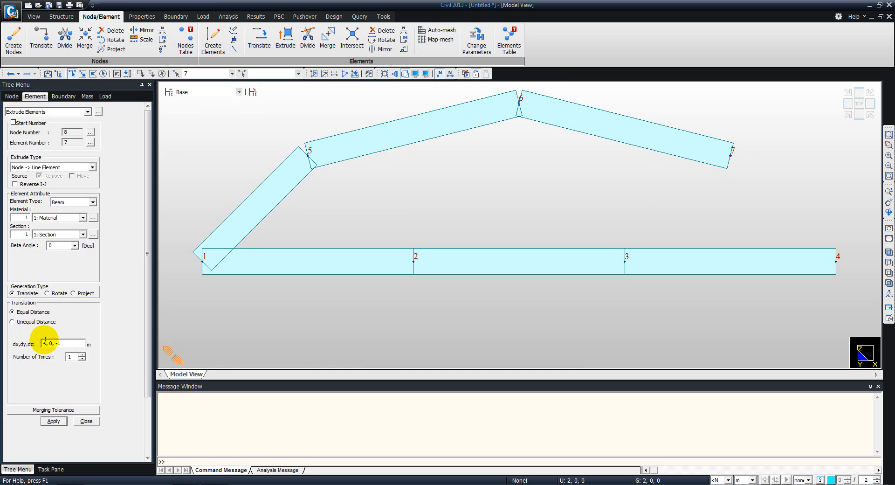
click(62, 343)
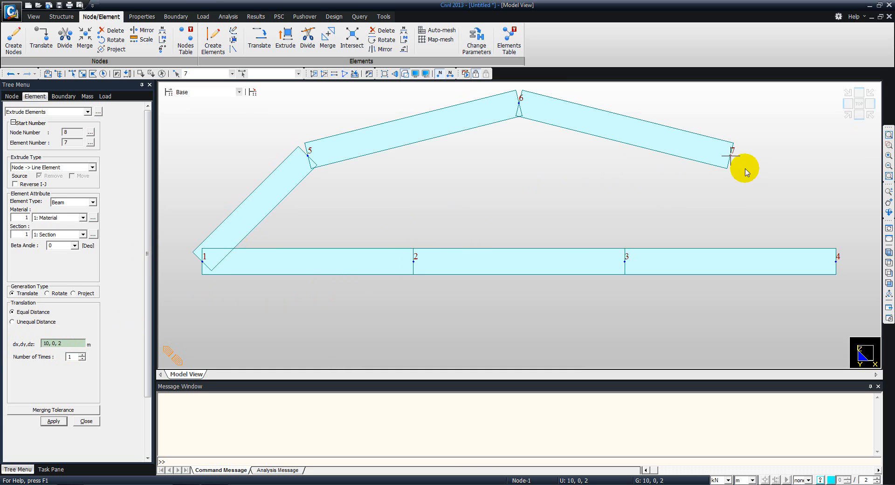
click(735, 159)
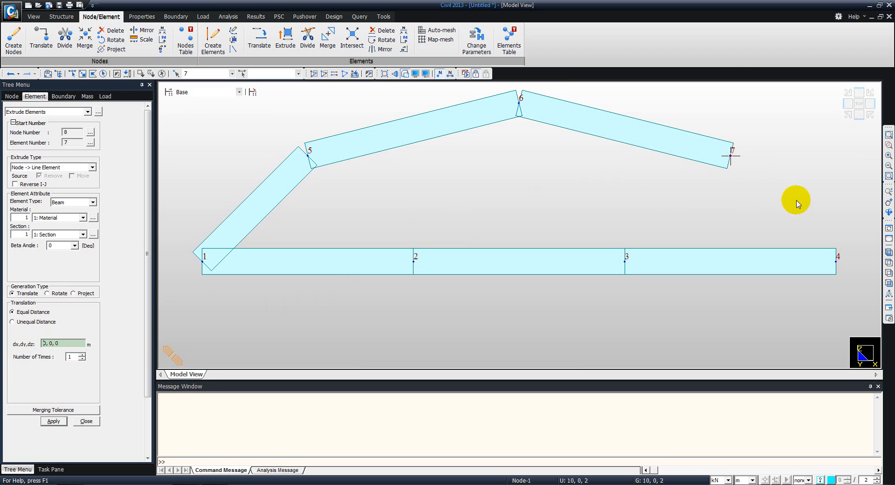
click(835, 261)
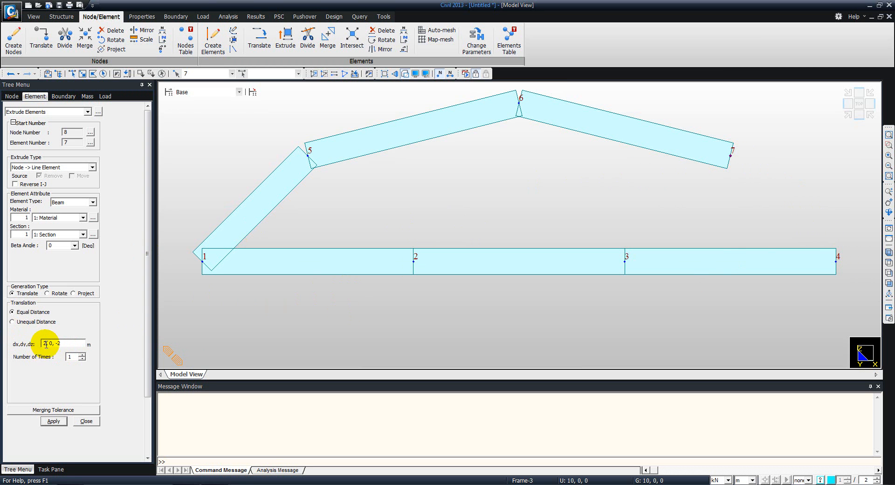
click(53, 422)
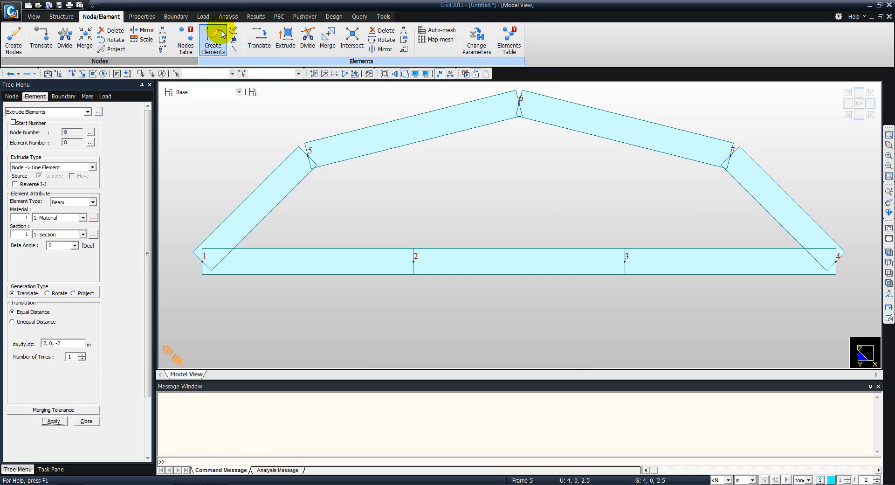
Step: Create general beam elements connecting node 5 to node 2 and node 2 to node 6
click(211, 43)
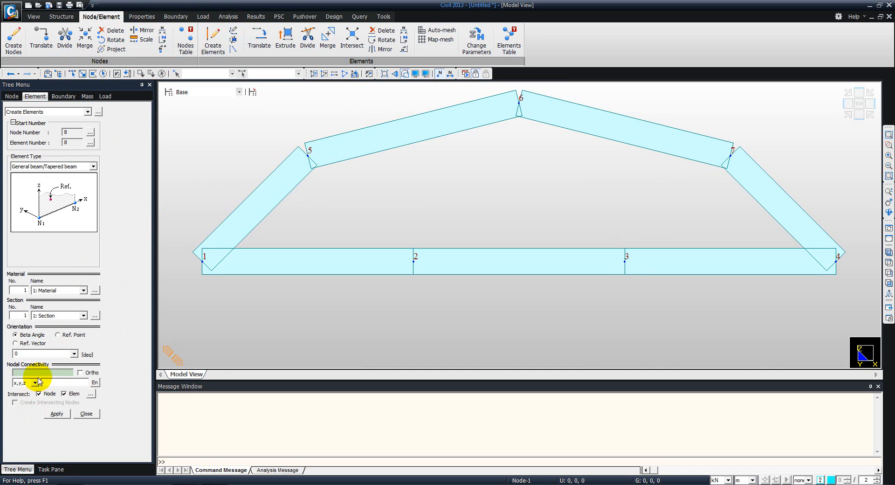
click(309, 156)
click(409, 262)
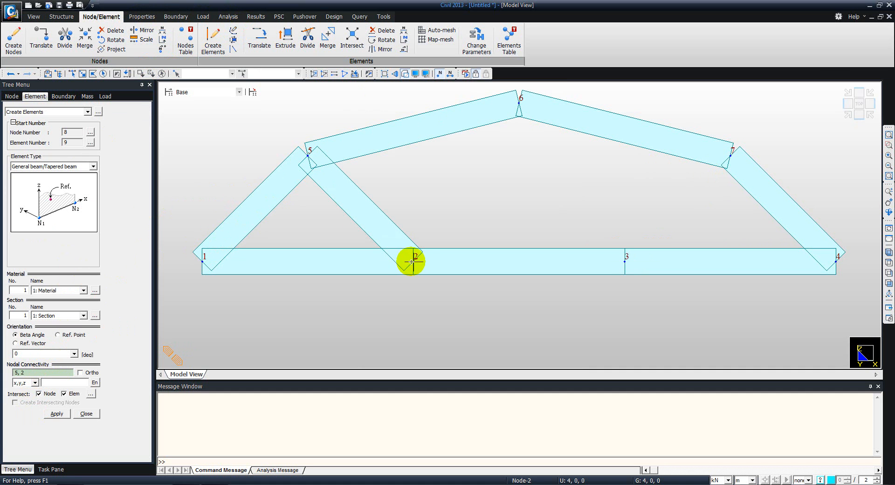
click(413, 261)
click(518, 103)
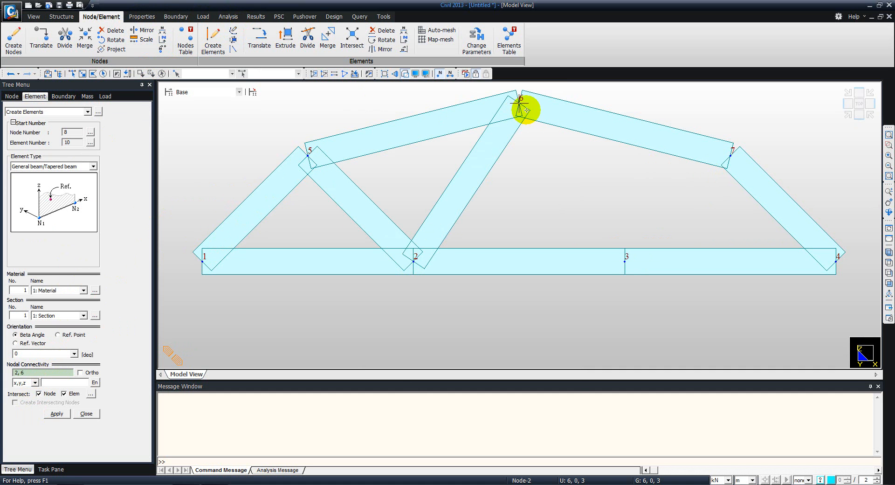
Step: Create beam elements from node 6 to node 3 and from node 3 to node 7, and turn off the hidden surface display
click(518, 104)
click(625, 261)
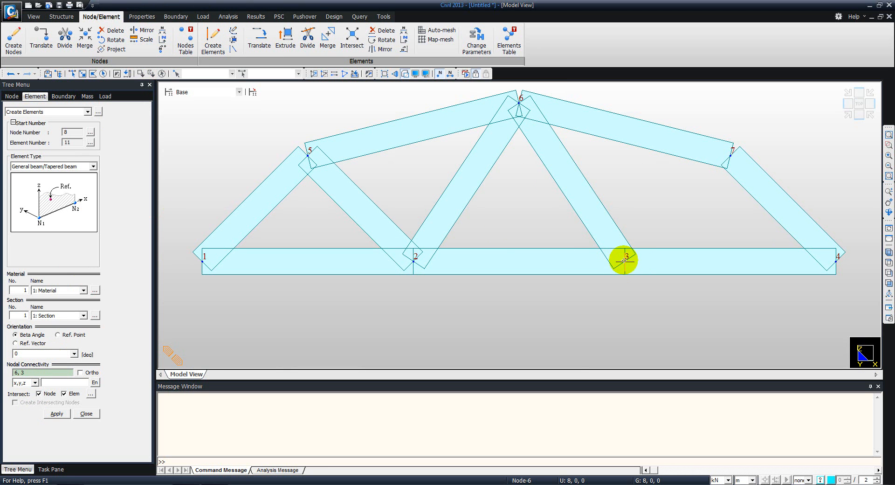
click(624, 260)
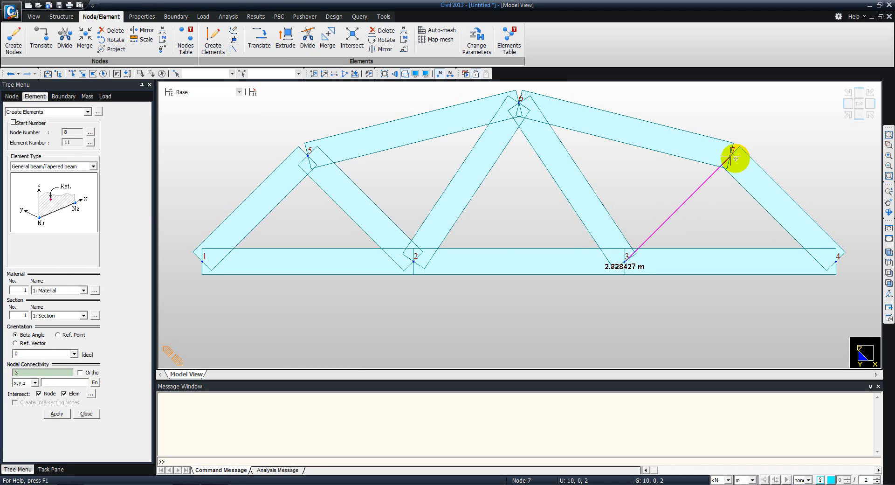
click(735, 159)
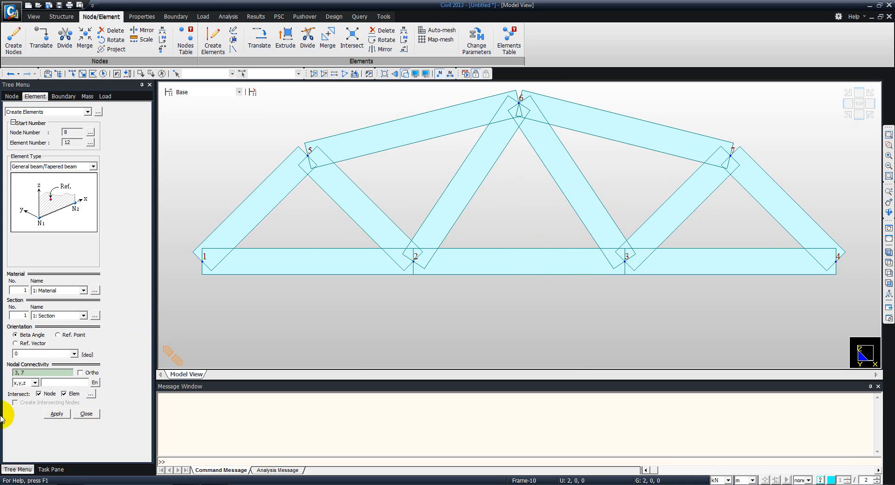
click(85, 414)
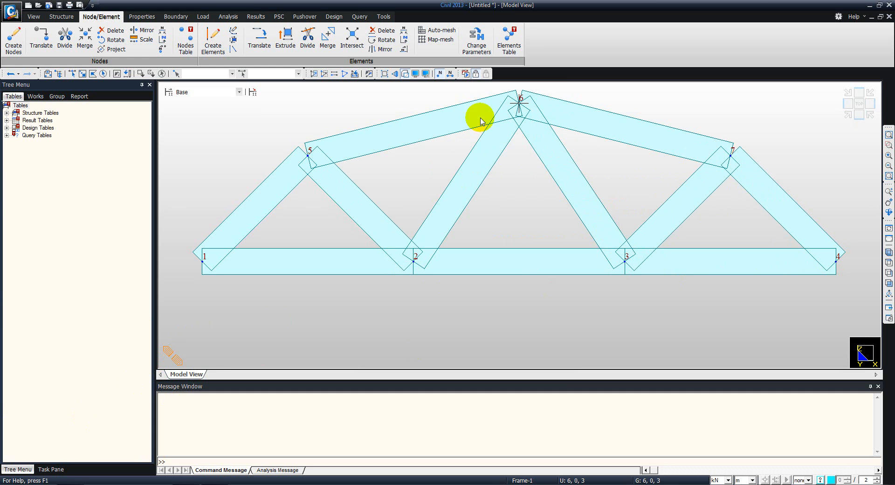
click(405, 73)
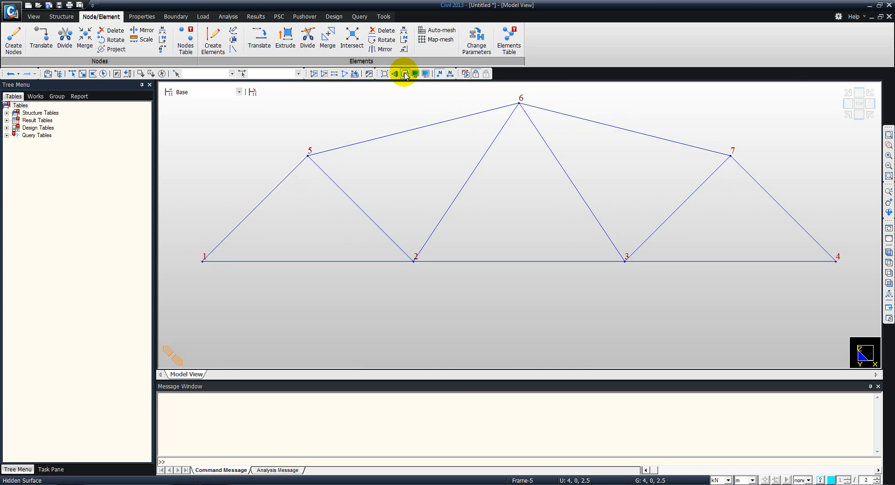
middle_drag(499, 191, 499, 207)
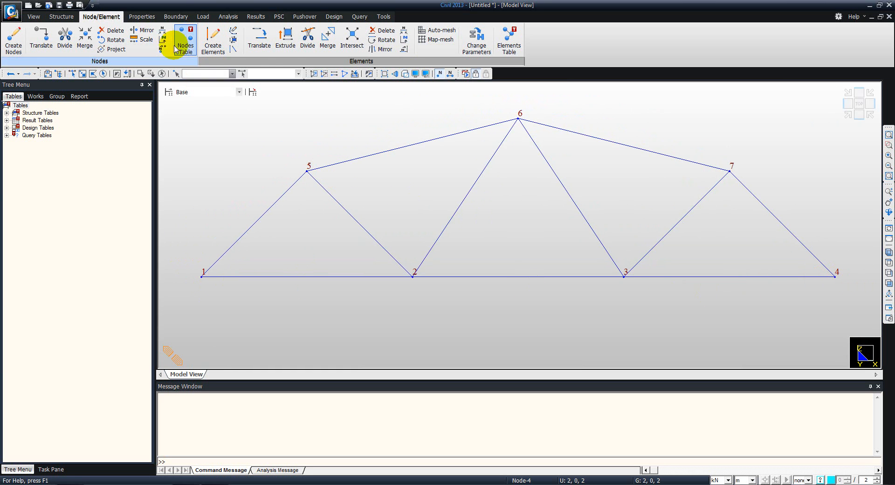
Step: Define a pinned support at node 1 by restraining its Dx and Dz displacements
click(180, 19)
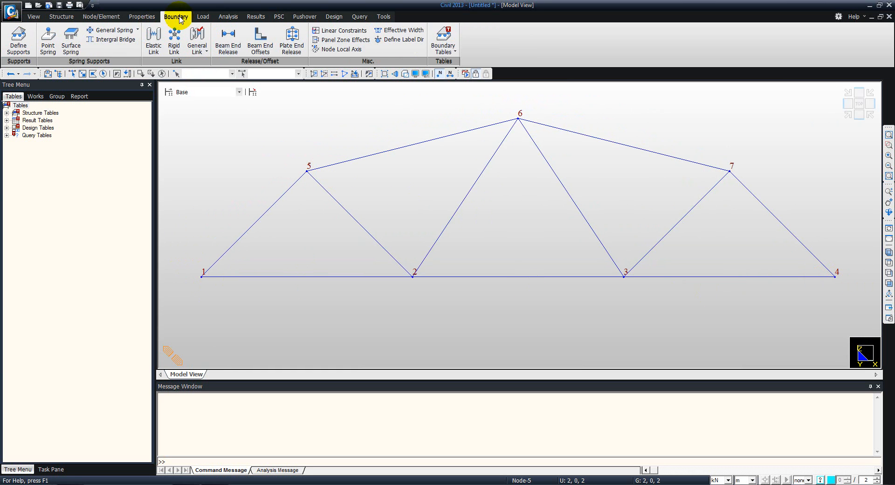
click(19, 39)
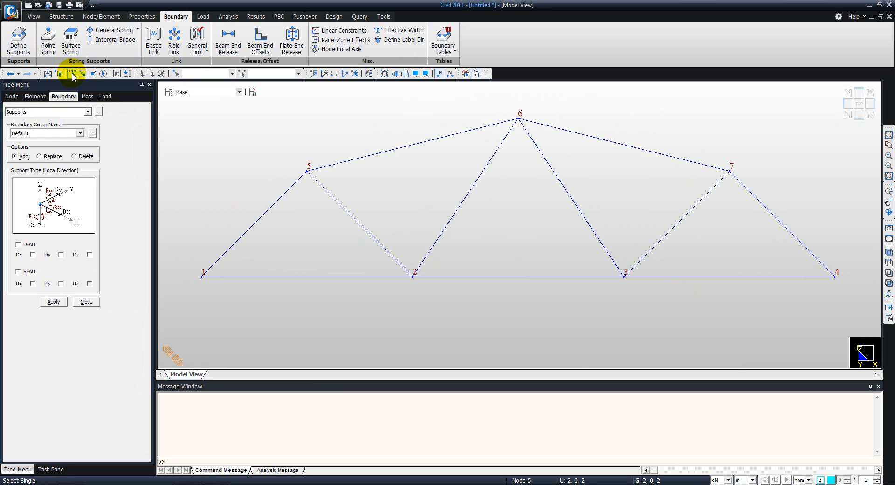
click(201, 277)
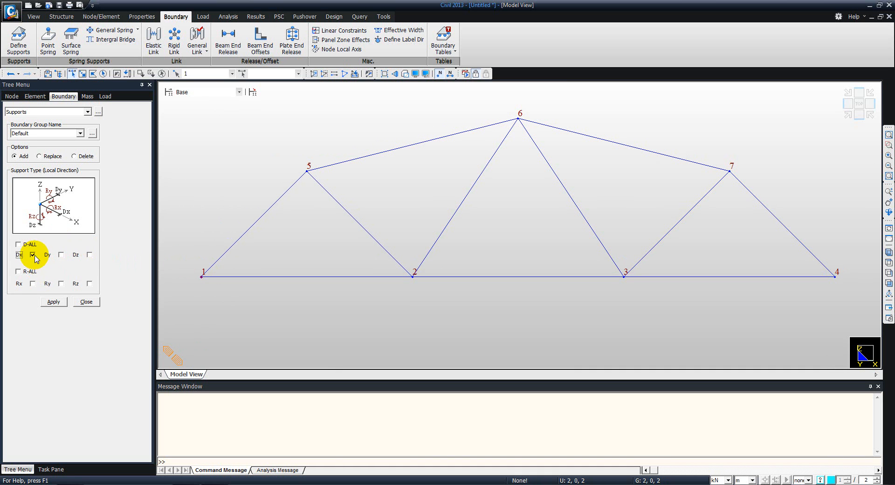
click(89, 255)
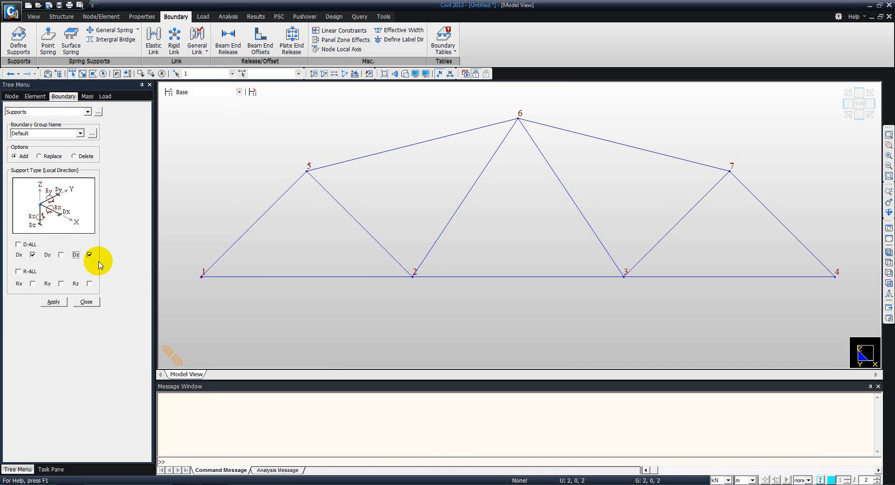
click(196, 278)
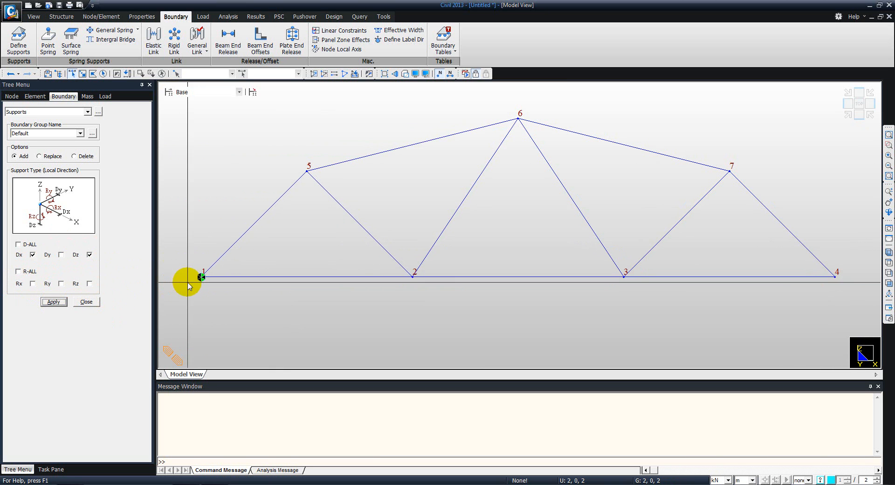
Step: Define a roller support at node 4 with only Dz restrained, and finish defining supports
click(833, 276)
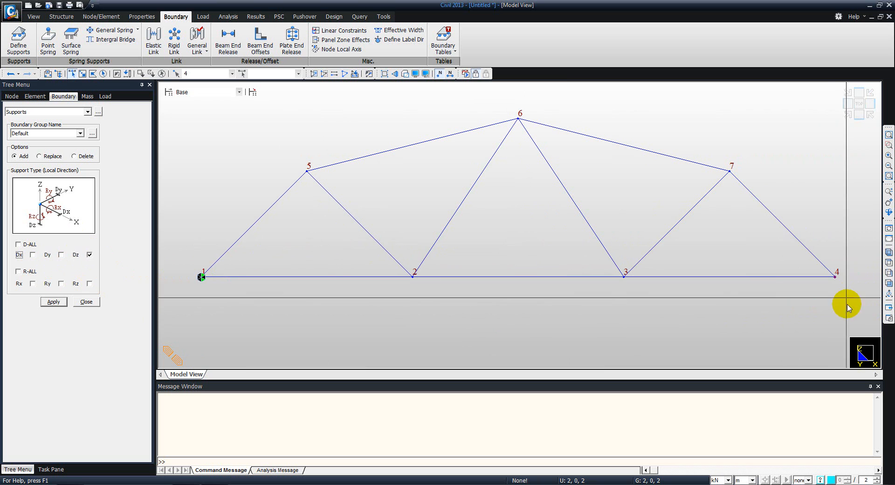
click(53, 302)
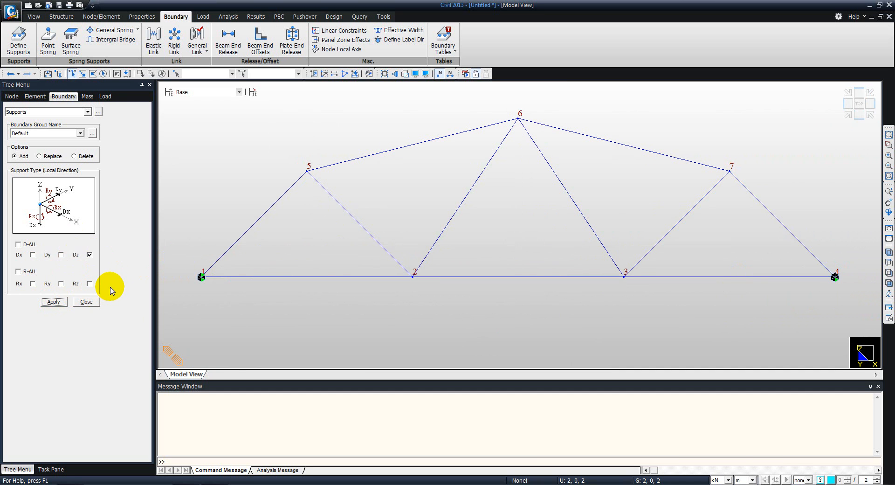
click(90, 302)
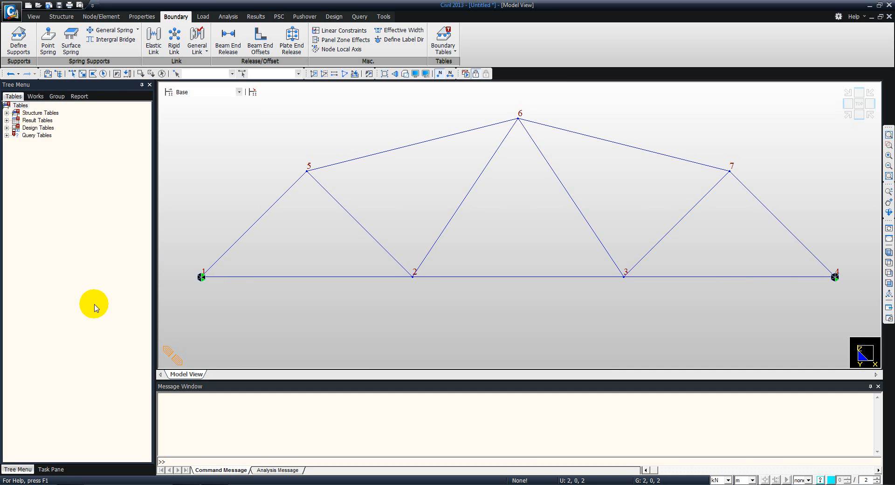
Step: Review the works tree: check the first support type's properties and the elements assigned to section 1, clearing the selection after checking
click(35, 97)
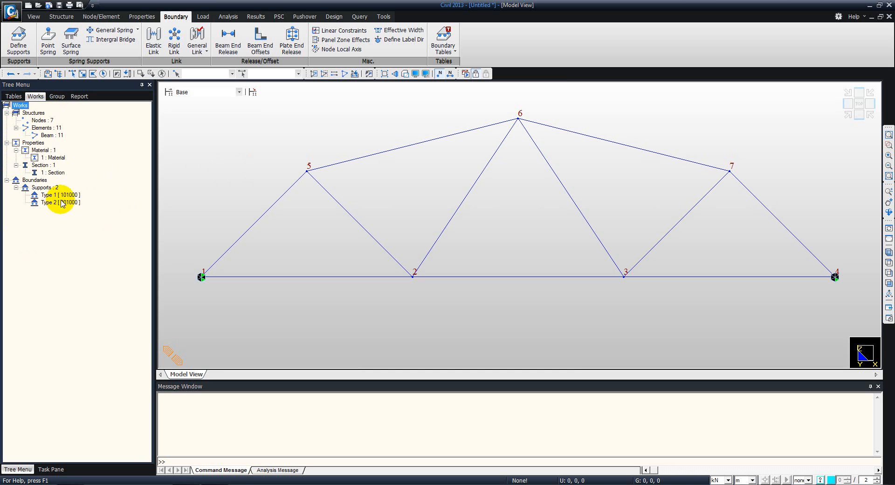
right_click(49, 197)
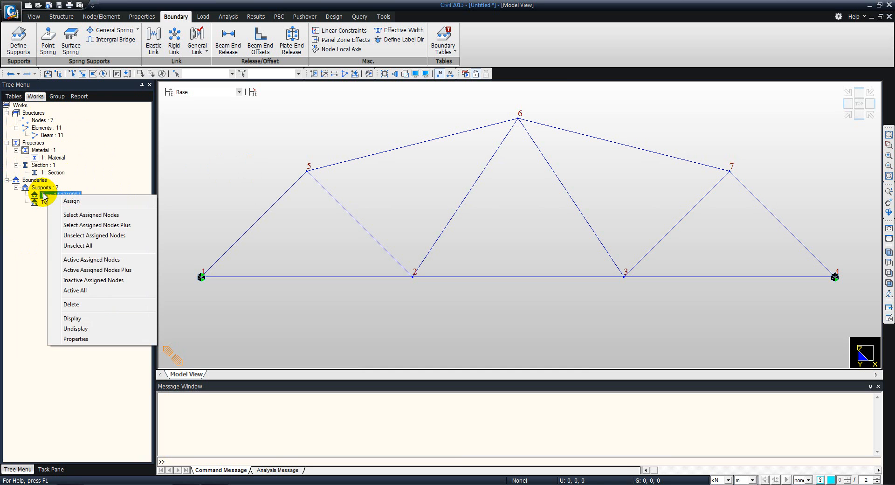
click(62, 339)
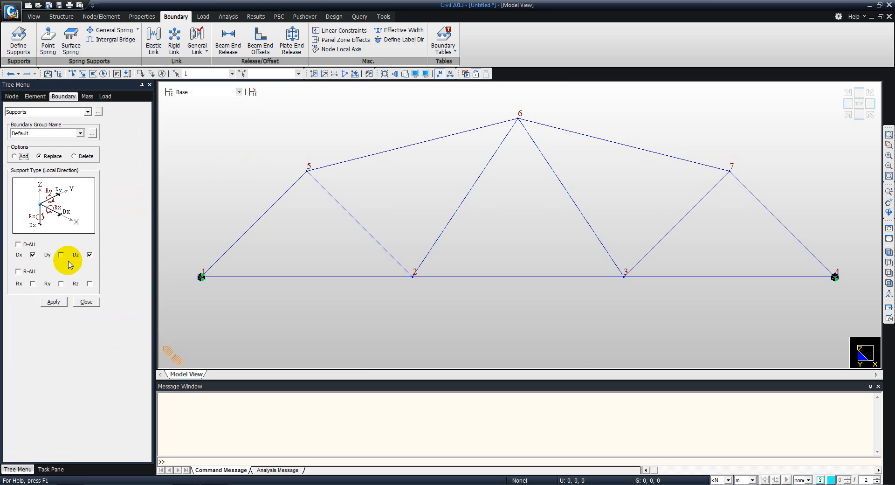
click(85, 301)
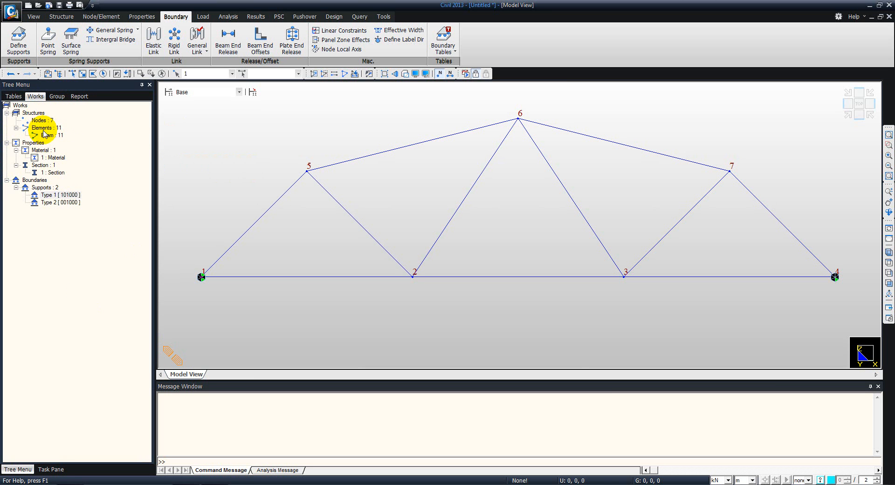
double_click(55, 172)
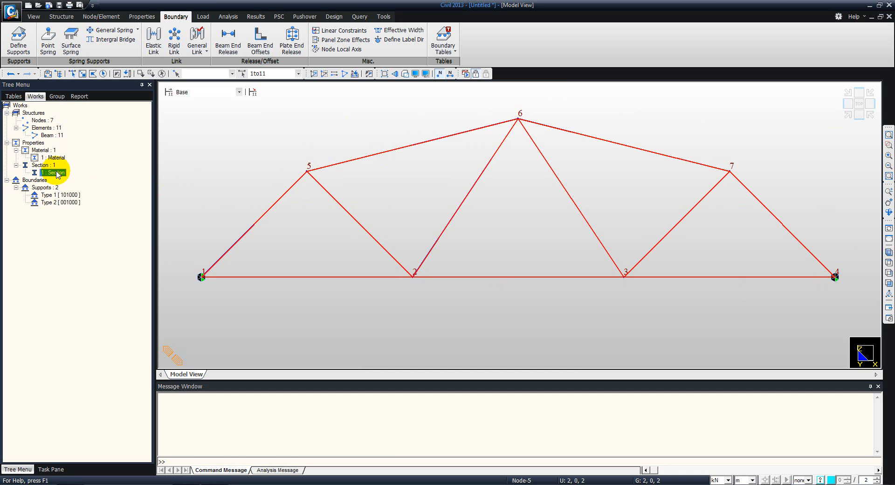
click(162, 73)
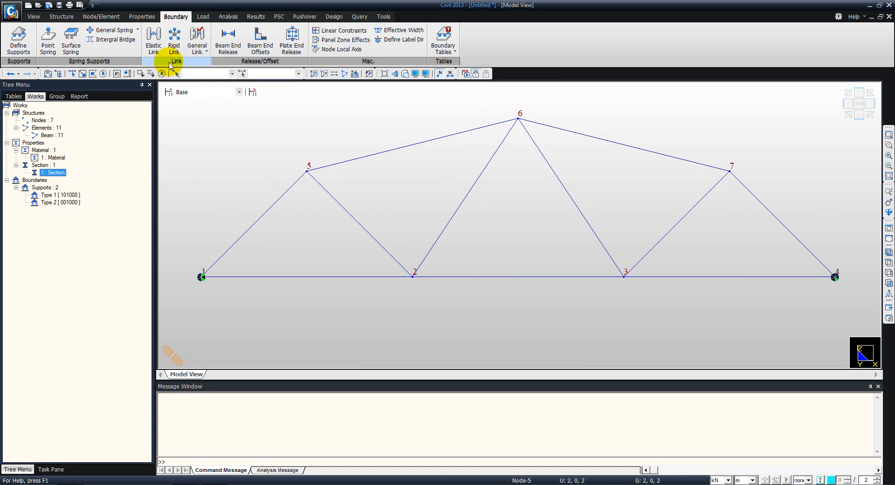
Step: Begin a static load case named P and save the project as Example 2
click(200, 18)
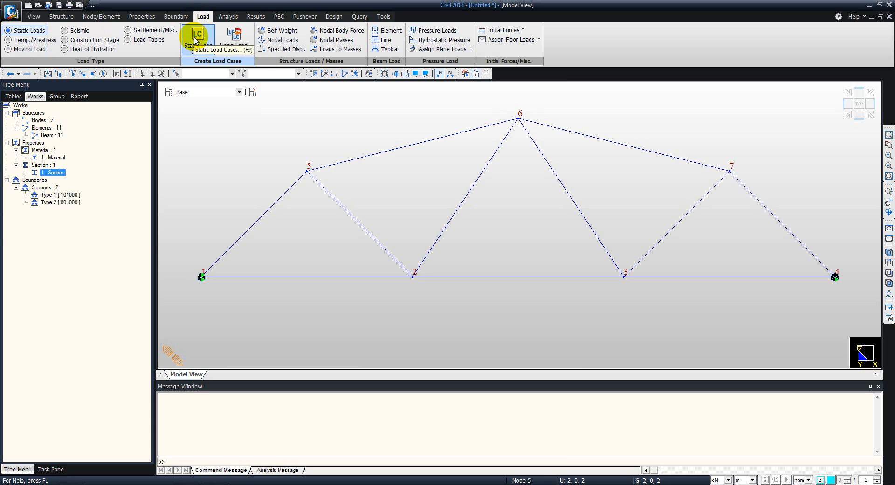
click(197, 37)
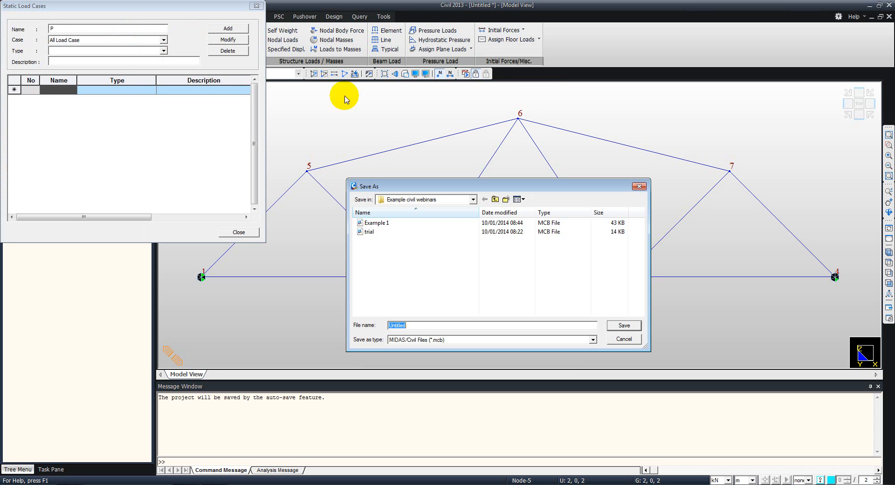
double_click(422, 327)
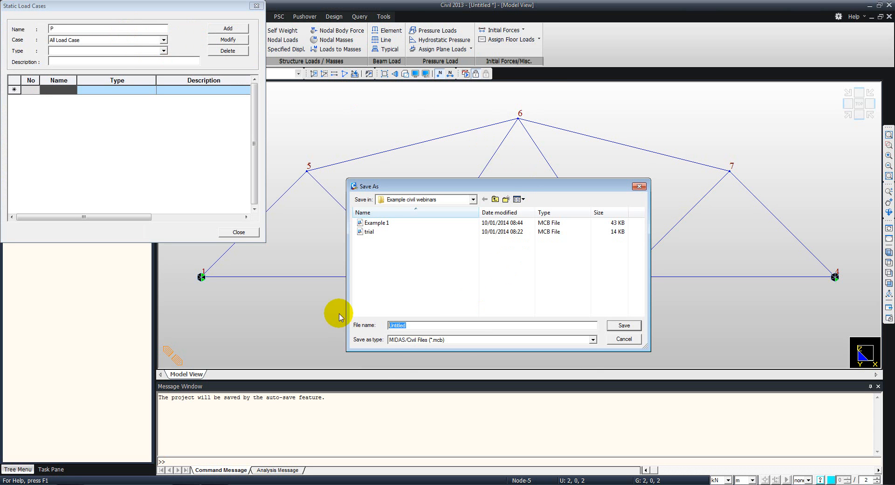
text(Example 2)
key(Return)
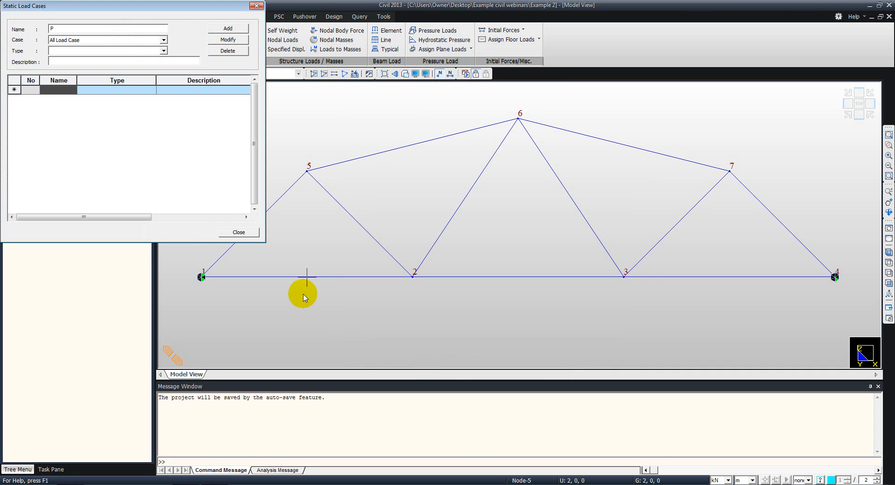
Step: Set load case P to the type User Defined Load (USER) and add it to the static load cases
click(63, 50)
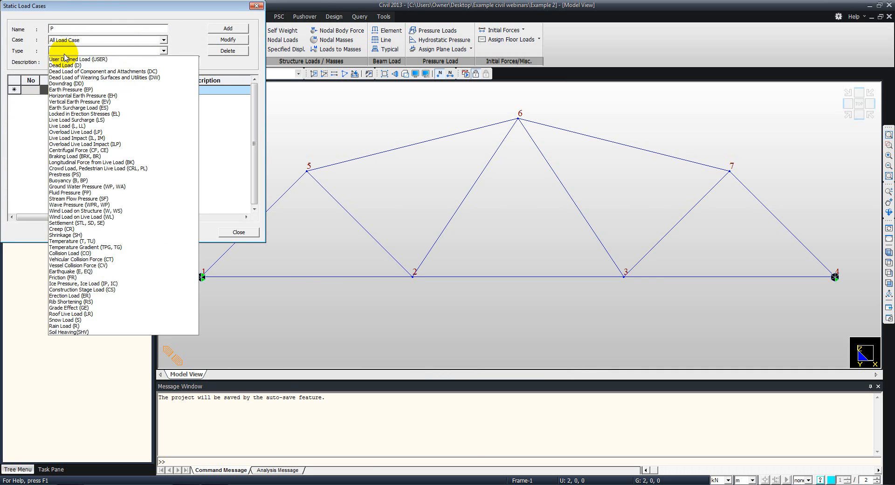
click(65, 60)
click(224, 29)
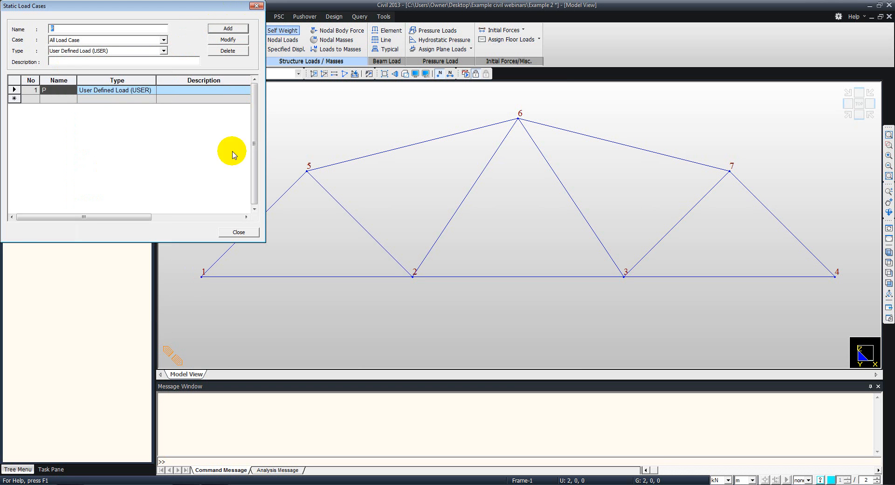
click(235, 231)
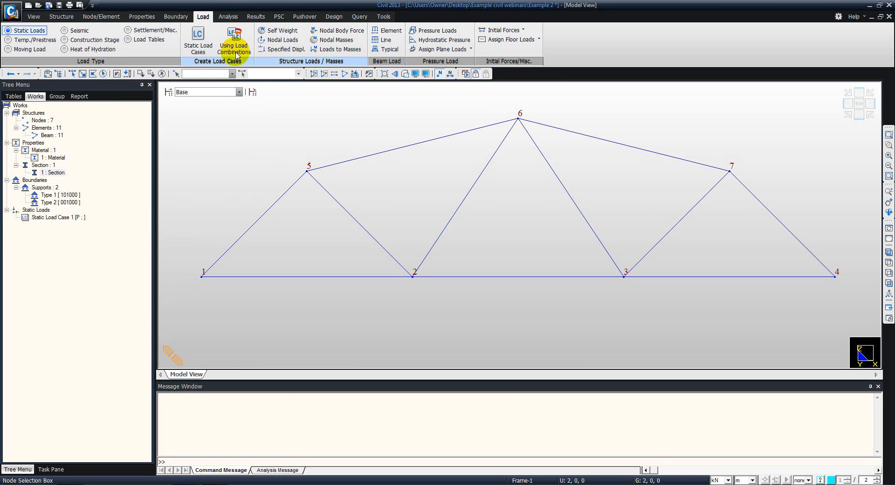
Step: Check the joint loads in the Adobe Acrobat drawing, return to Civil, and apply a nodal load of FZ -21 kN to node 2 in load case P
click(276, 44)
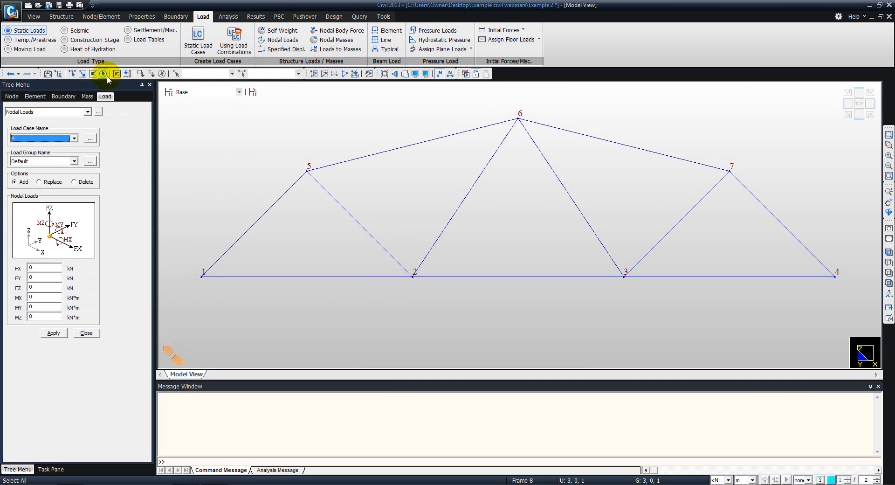
key(alt+Tab)
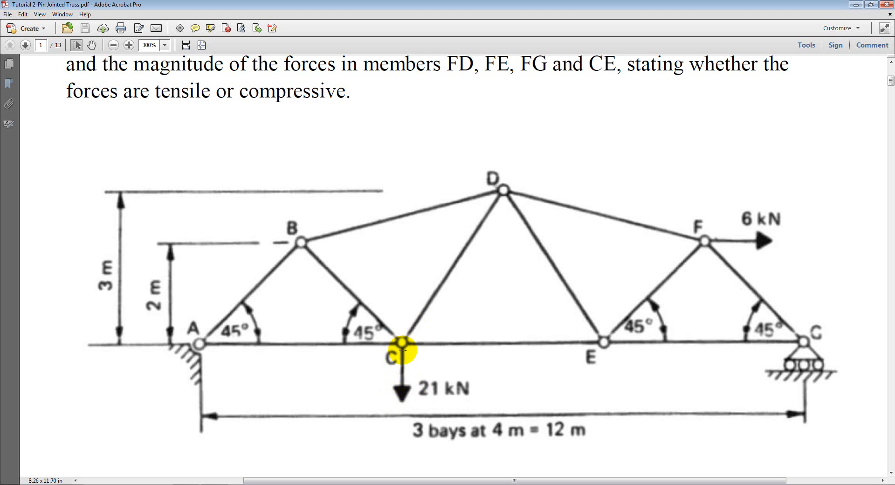
key(alt+Tab)
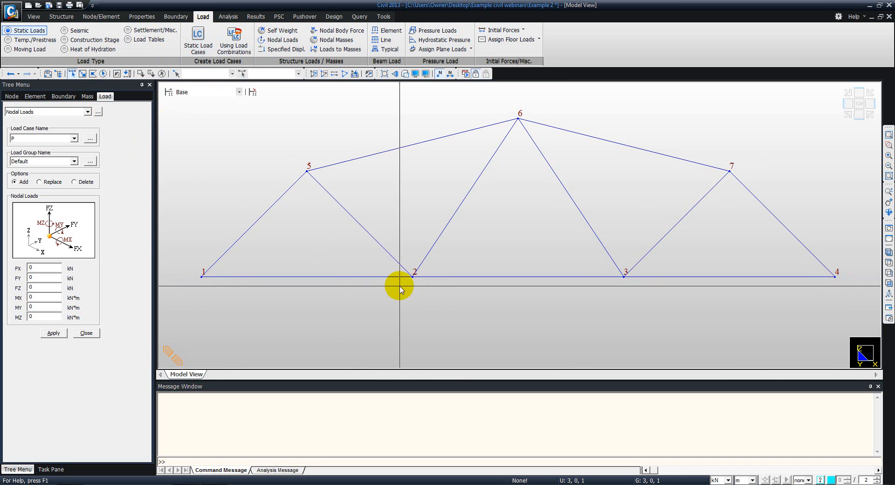
click(412, 276)
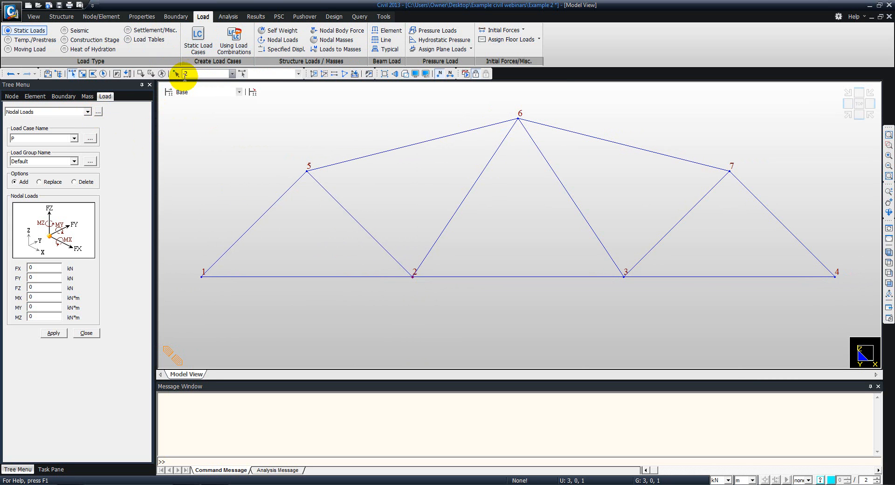
click(30, 287)
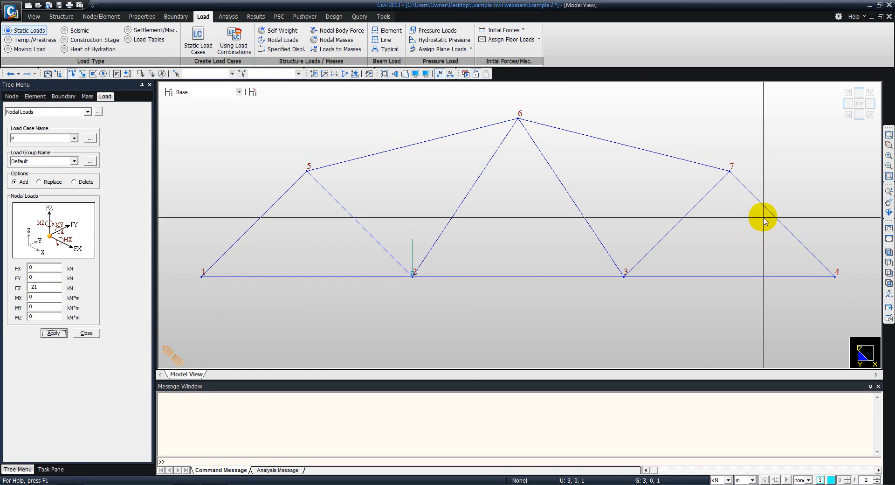
Step: Check the joint F load in the Adobe Acrobat drawing, return to Civil, and apply FX 6 kN with FZ 0 to node 7 in load case P
click(735, 177)
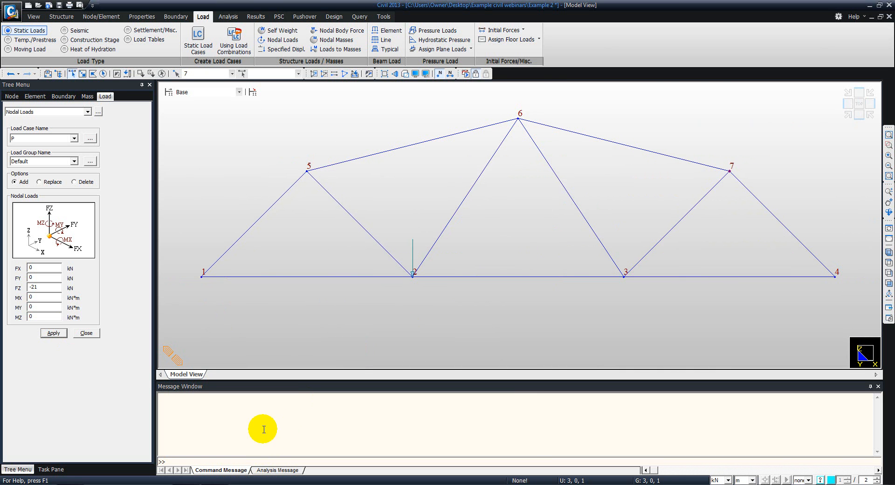
key(alt+Tab)
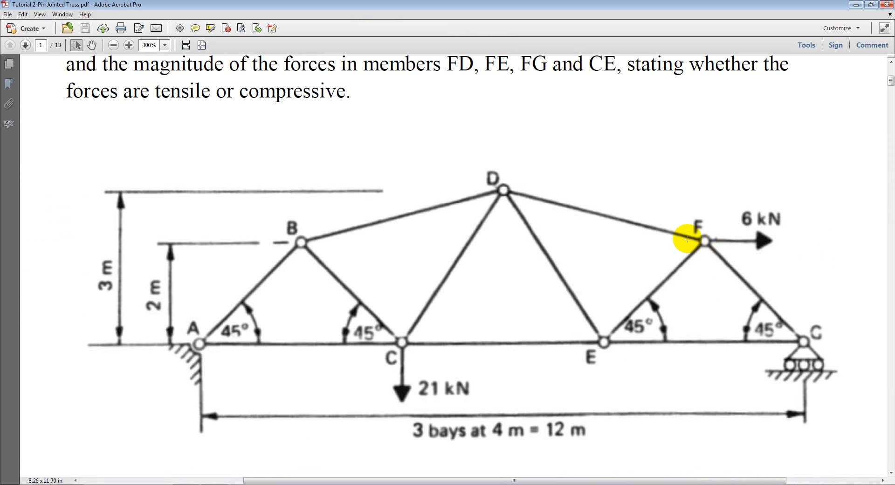
key(alt+Tab)
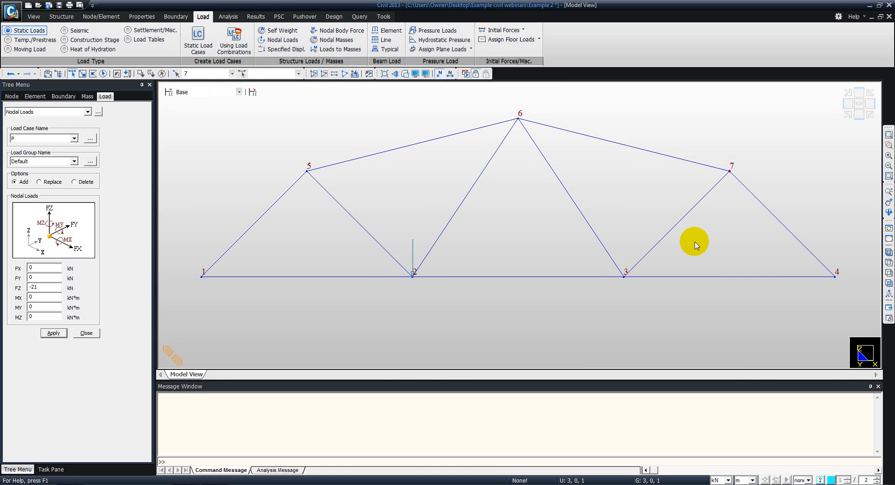
drag(47, 283, 9, 284)
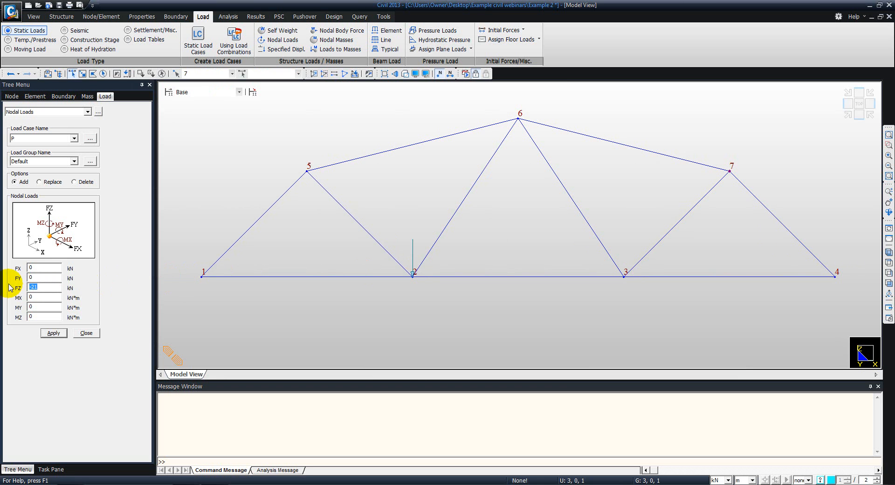
text(0)
click(40, 266)
drag(39, 266, 30, 267)
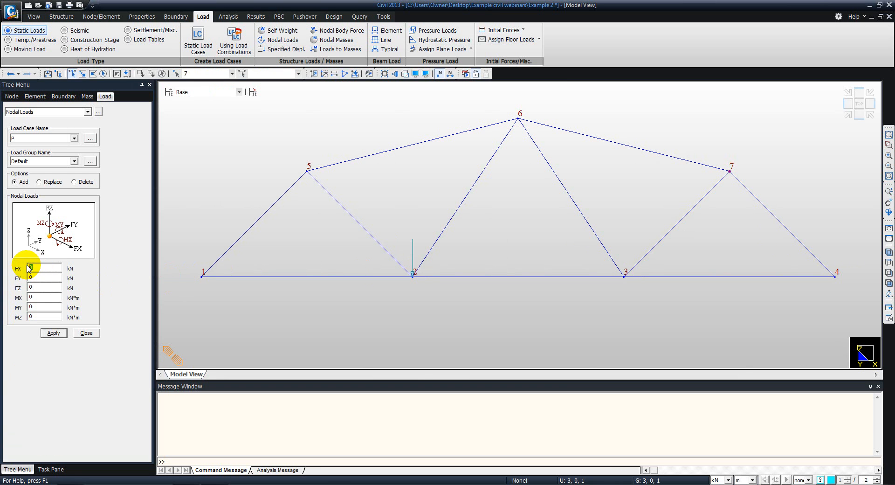
text(6)
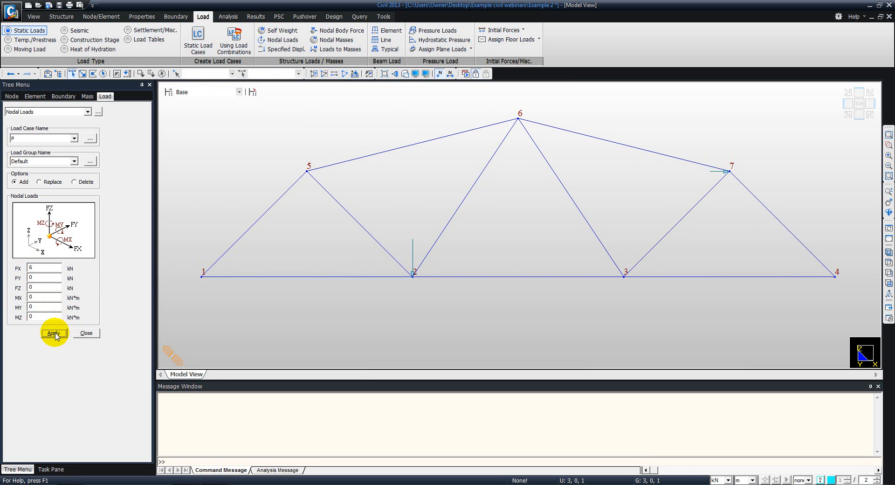
click(54, 333)
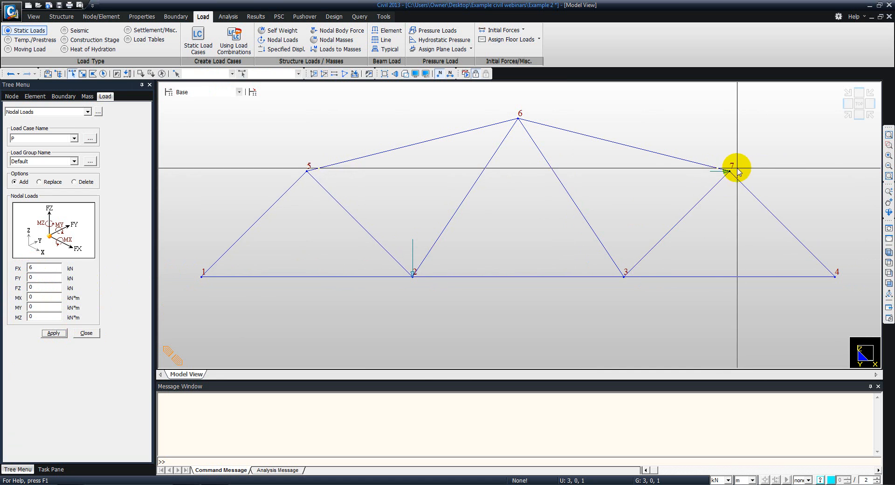
click(83, 335)
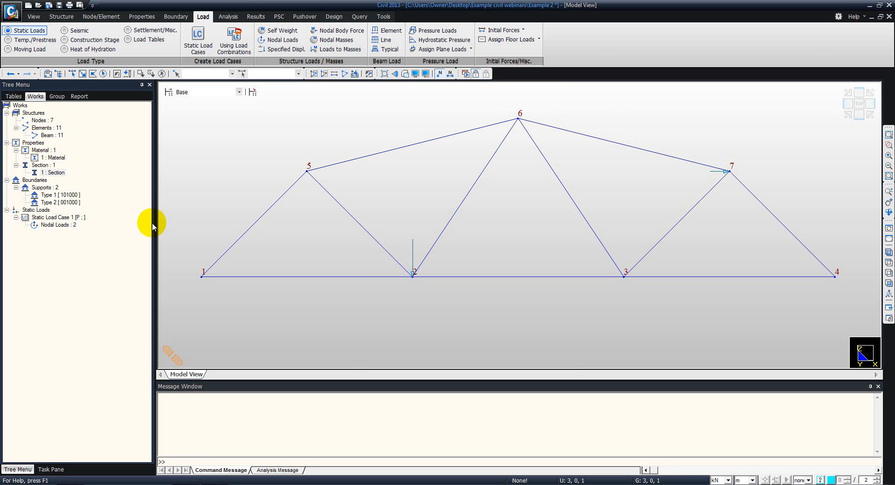
Step: Switch to the Adobe Acrobat tutorial, review the pin-jointed title and truss description on page 1, and return to Civil
click(184, 484)
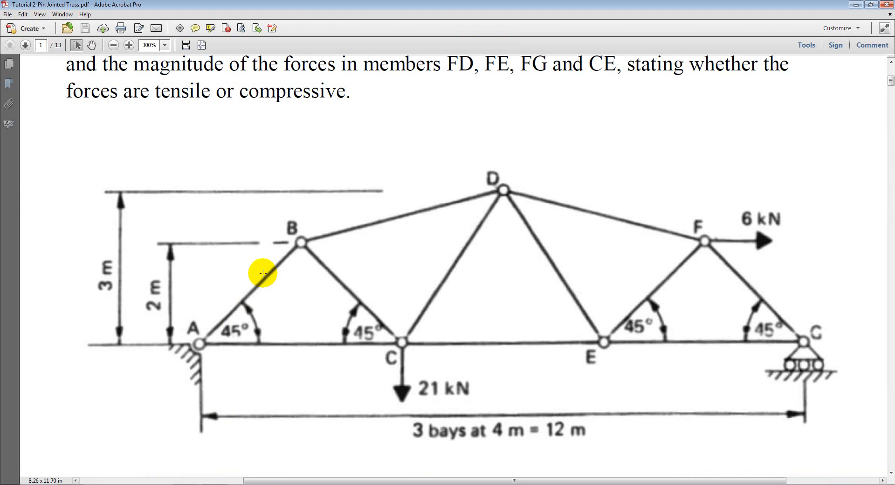
scroll(320, 274, up, 10)
scroll(309, 220, down, 2)
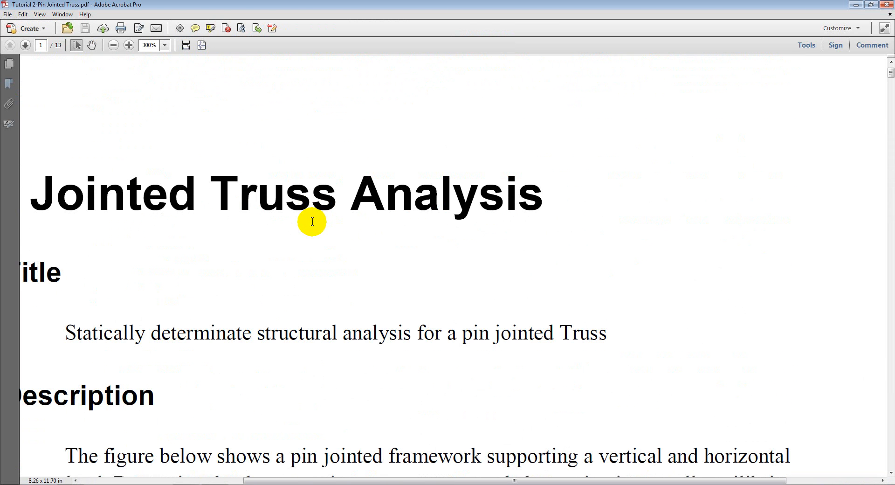
ctrl+scroll(311, 222, down, 3)
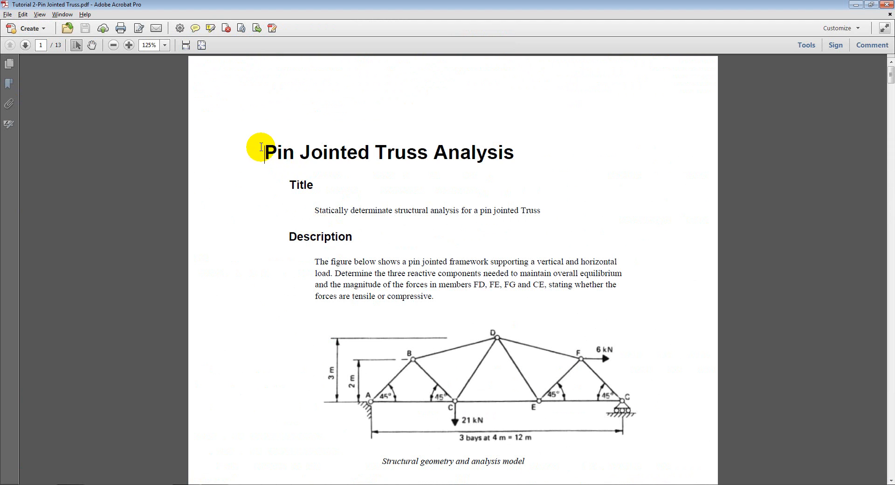
drag(264, 151, 372, 153)
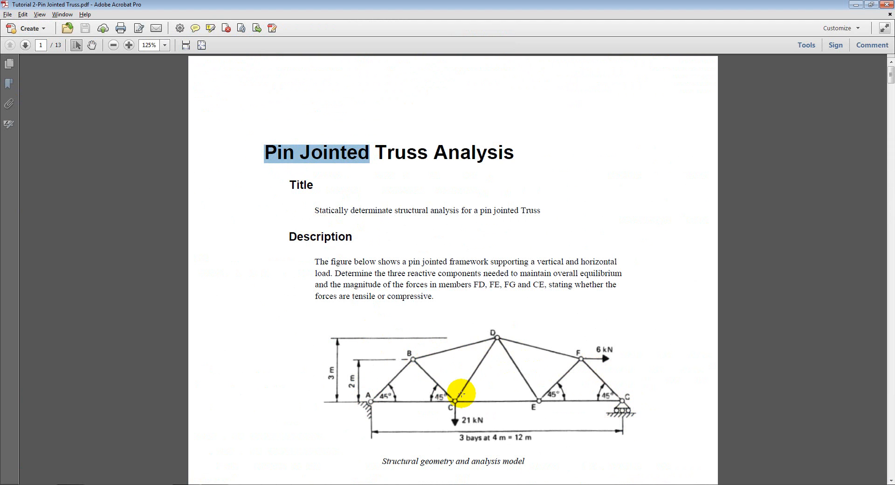
key(alt+Tab)
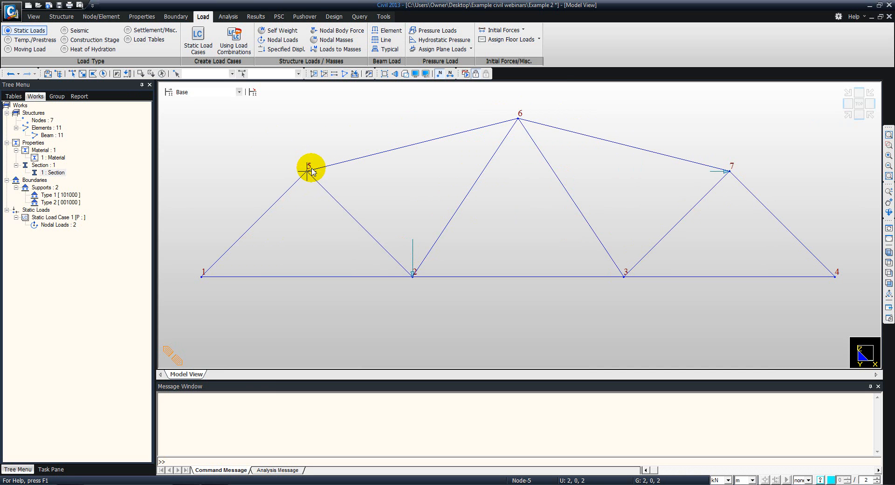
Step: Assign pinned-pinned beam end releases, freeing My and Mz at both the i-node and j-node, to all truss elements
mouse_move(311, 170)
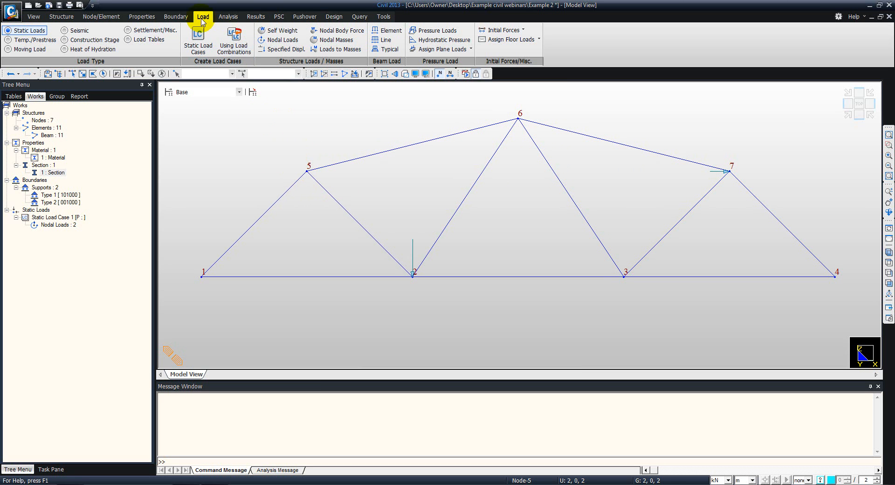
click(175, 17)
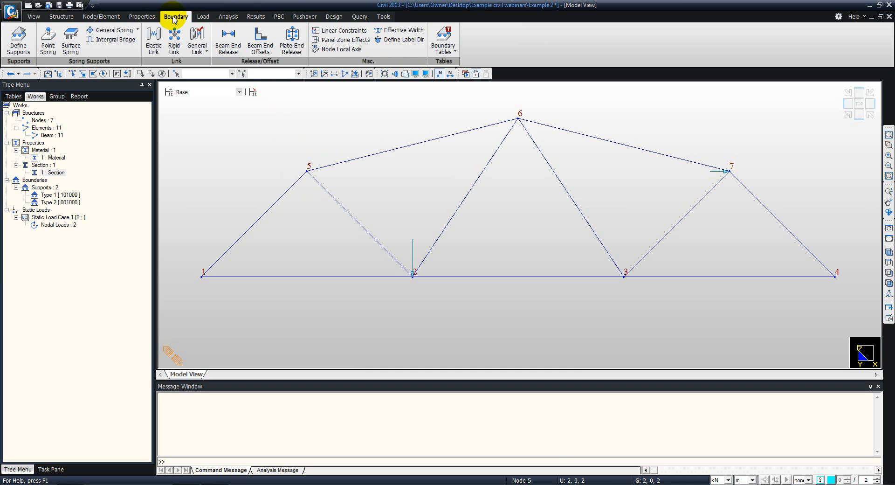
click(231, 43)
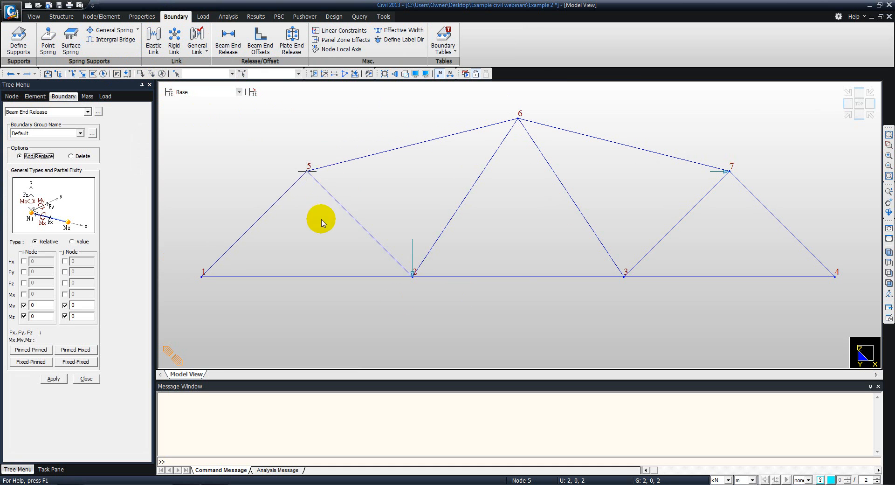
click(103, 73)
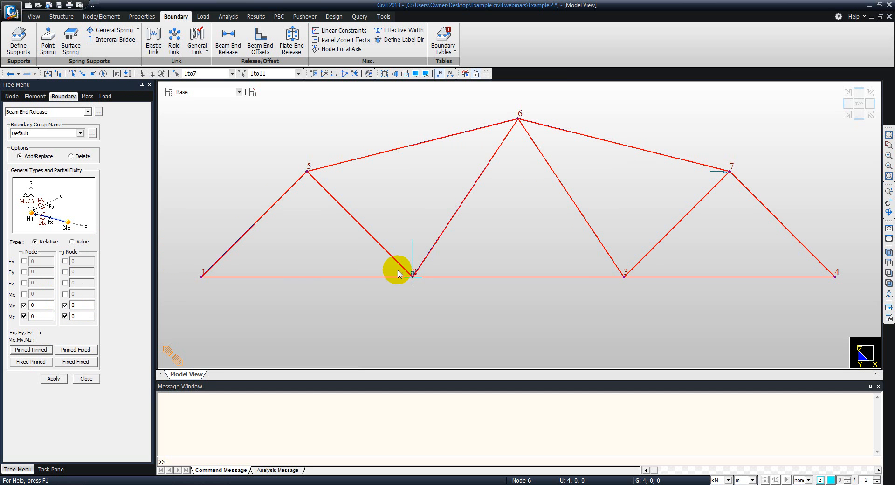
click(53, 379)
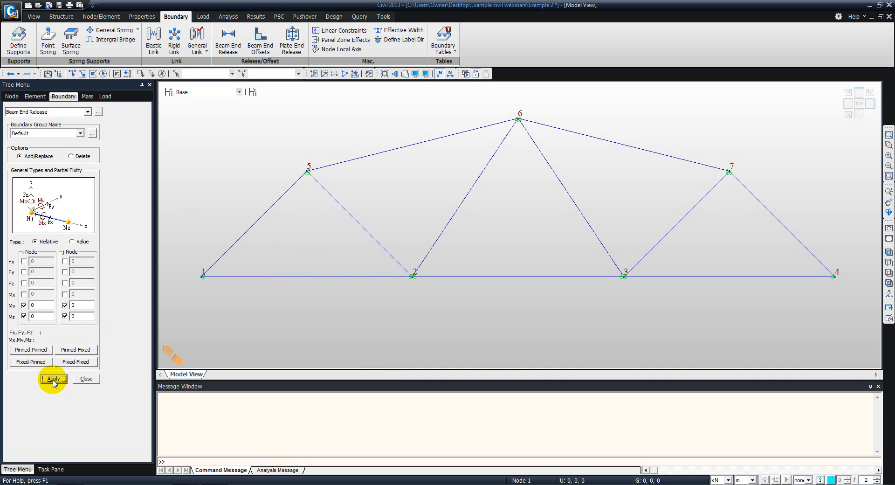
click(86, 378)
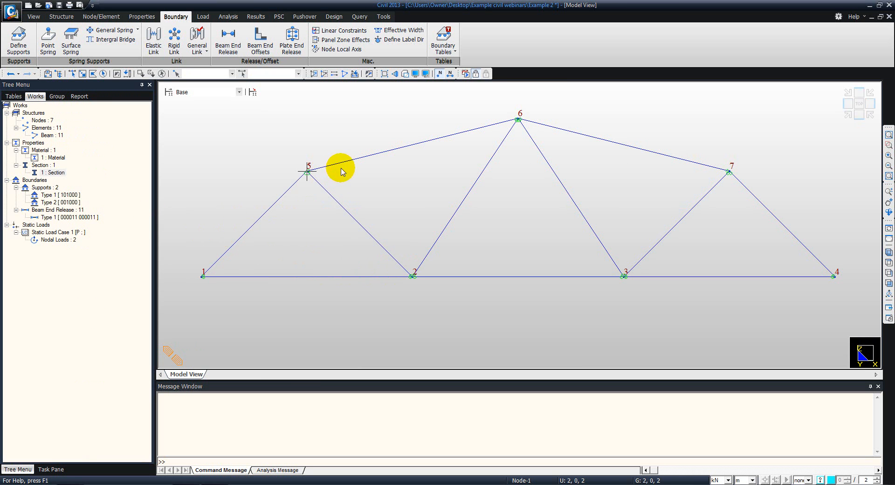
Step: Examine the beam end release symbols at the truss joints closely, particularly around node 6
middle_drag(369, 165, 341, 204)
scroll(485, 167, up, 3)
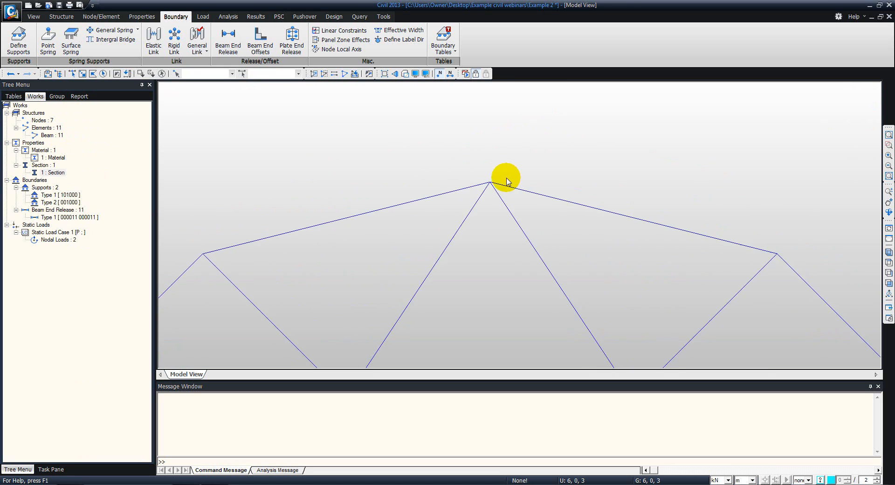
middle_drag(479, 213, 473, 168)
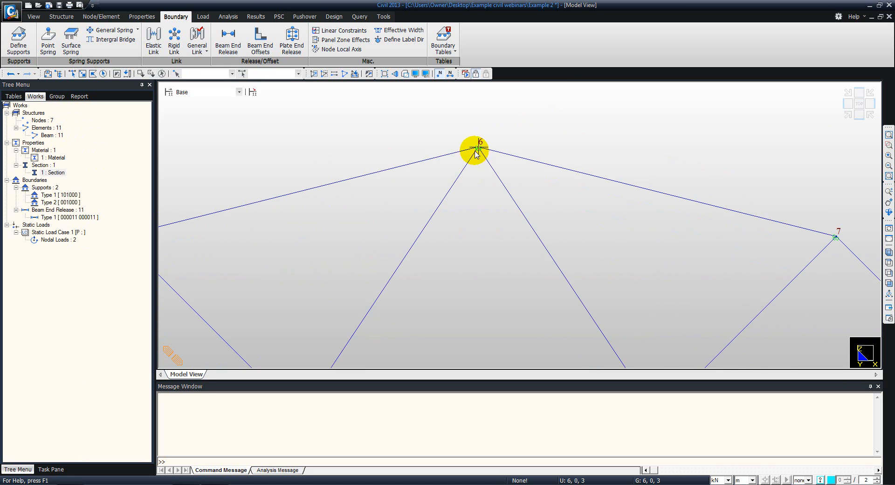
middle_drag(438, 174, 452, 94)
scroll(455, 134, down, 1)
scroll(455, 134, down, 2)
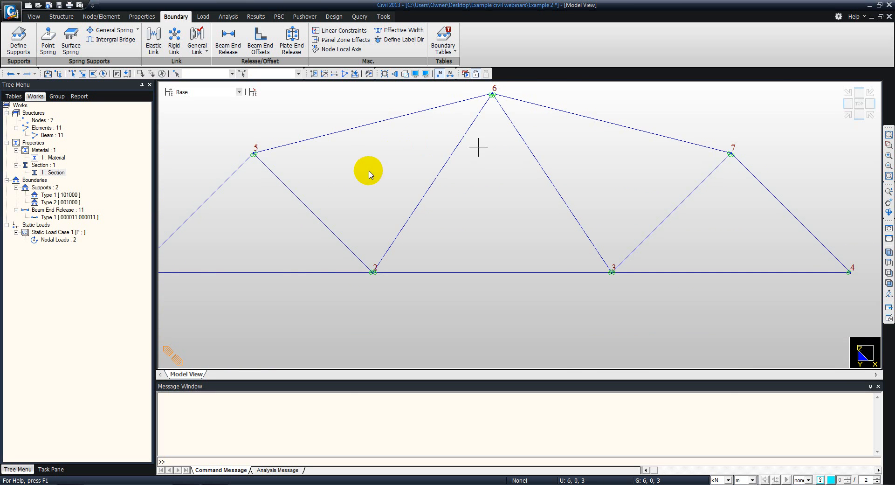
middle_drag(371, 174, 400, 188)
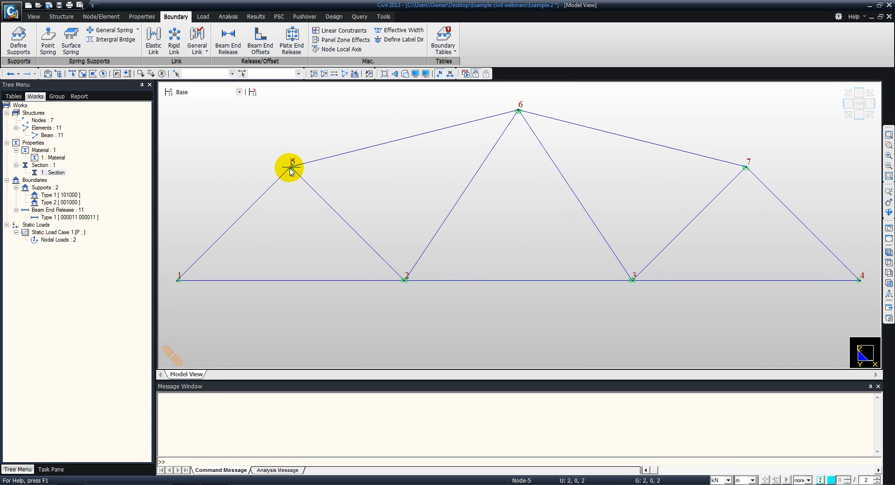
Step: Perform the structural analysis of the truss model
mouse_move(301, 174)
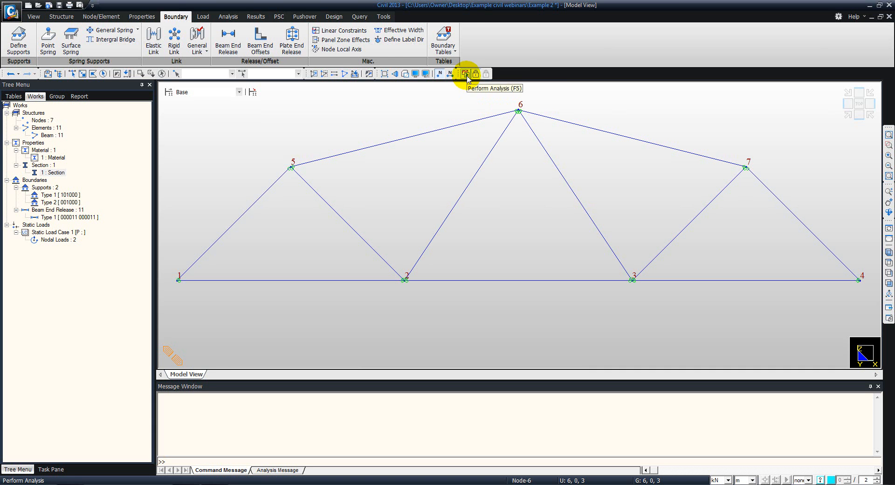
click(235, 15)
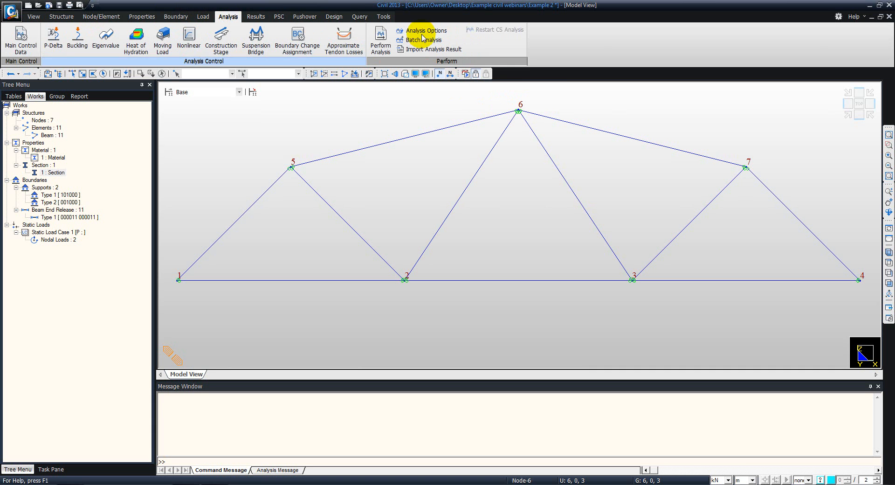
click(380, 40)
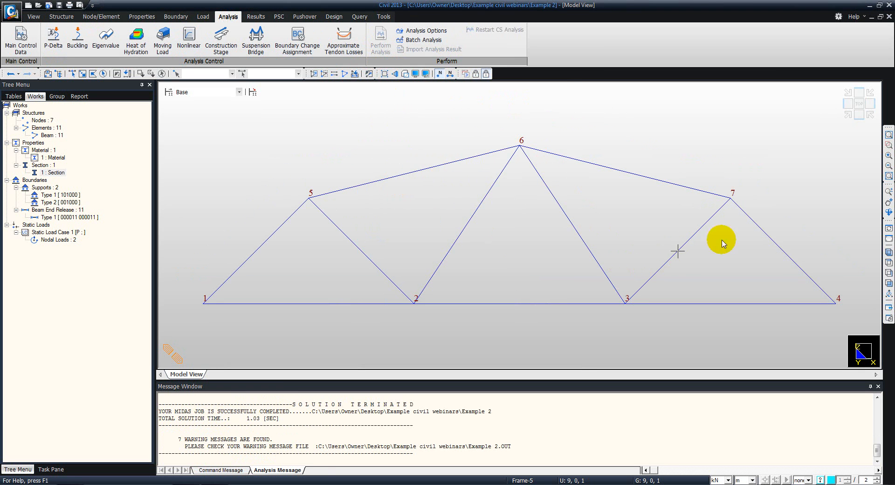
Step: Look through the analysis messages, from the completion summary back to the start of the static analysis entries
drag(177, 438, 519, 446)
click(358, 418)
scroll(318, 408, up, 2)
scroll(318, 408, up, 9)
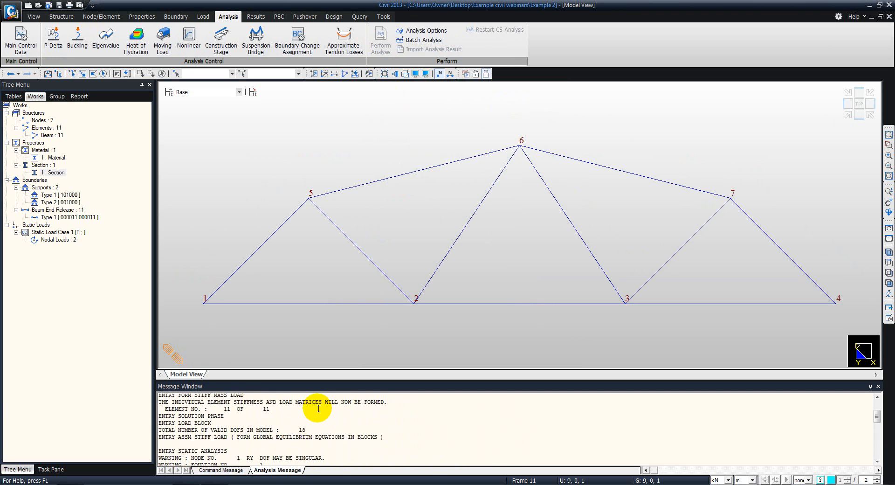
scroll(342, 279, down, 9)
scroll(289, 403, up, 3)
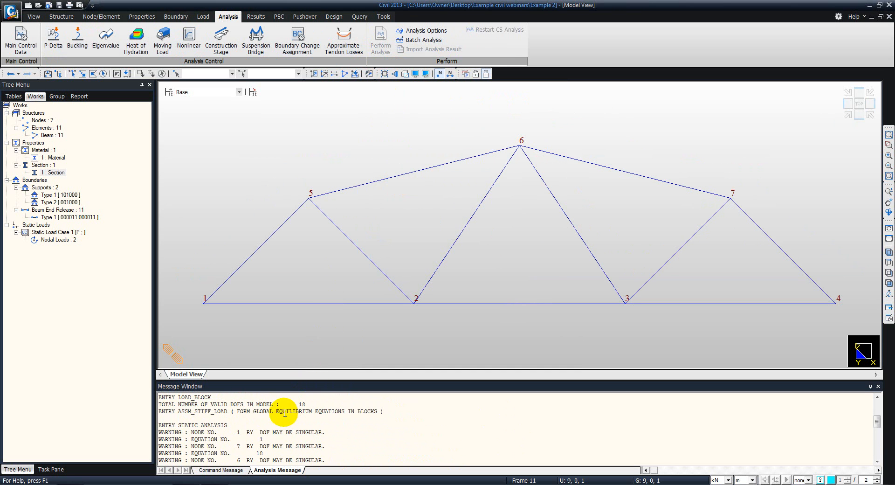
Step: Examine the node-by-node RY degree-of-freedom warnings in the analysis messages, through to the end of the log
drag(237, 432, 340, 439)
scroll(349, 407, down, 1)
scroll(348, 408, down, 2)
scroll(343, 407, up, 1)
click(234, 412)
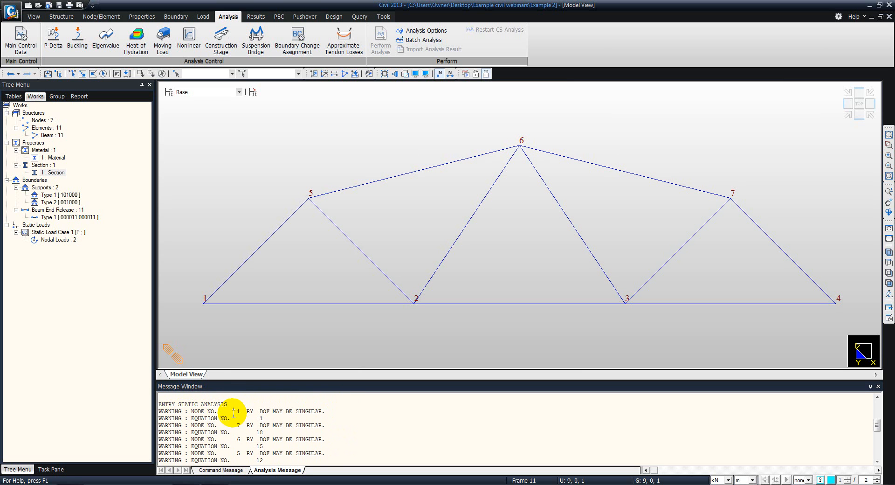
scroll(246, 408, down, 1)
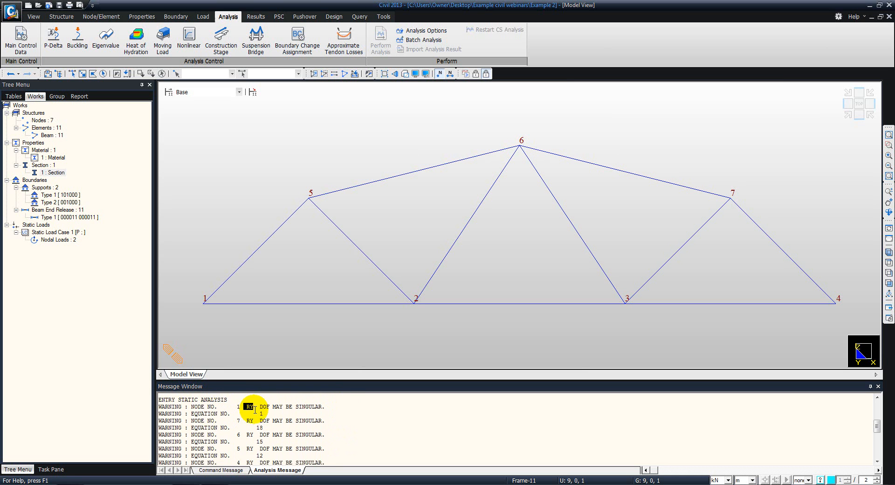
double_click(250, 418)
double_click(250, 432)
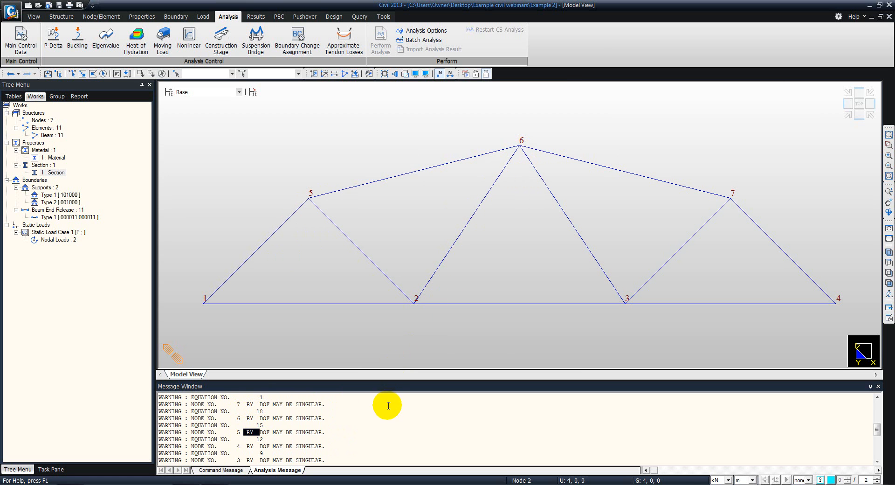
scroll(387, 407, down, 5)
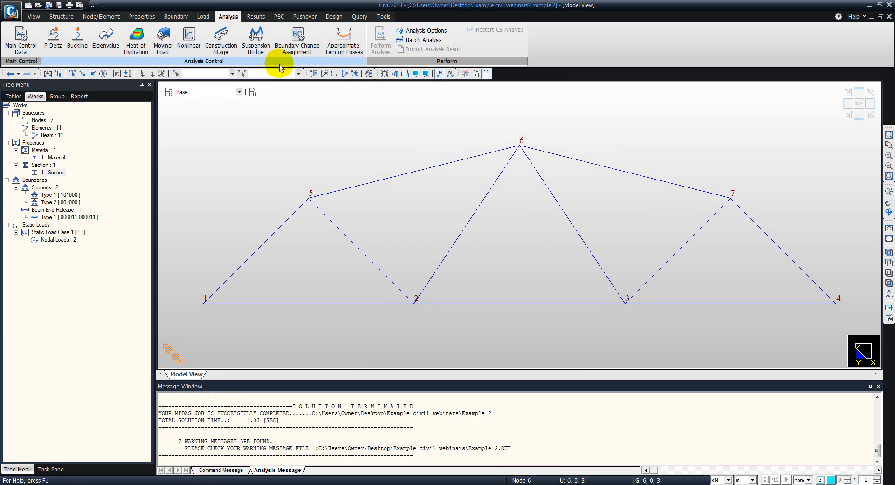
Step: Display the FXYZ reaction forces for load case P on the truss model, with their values shown
click(255, 17)
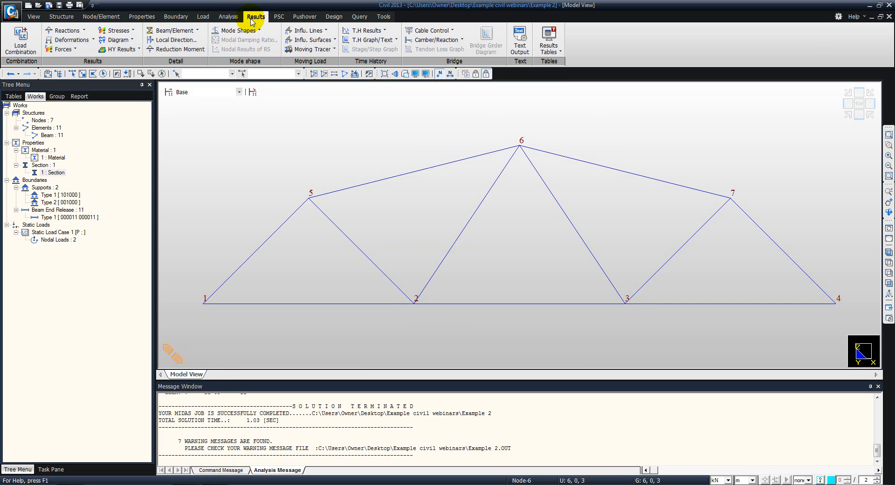
click(82, 32)
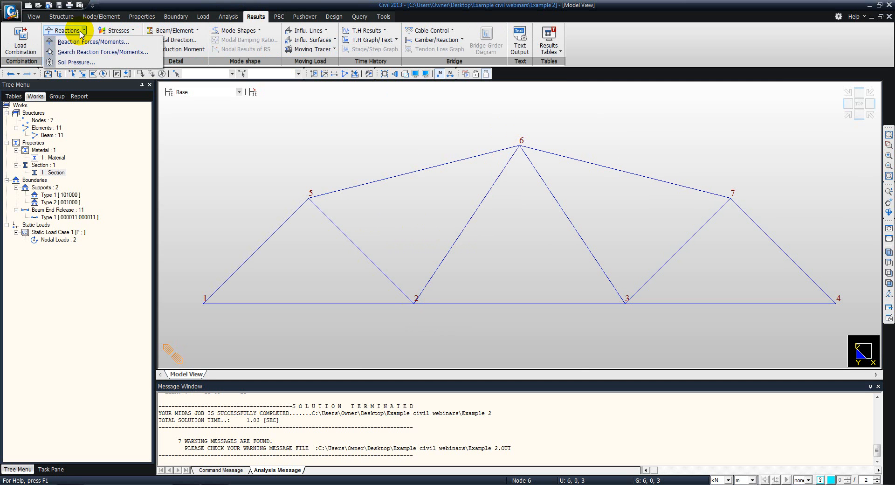
click(73, 42)
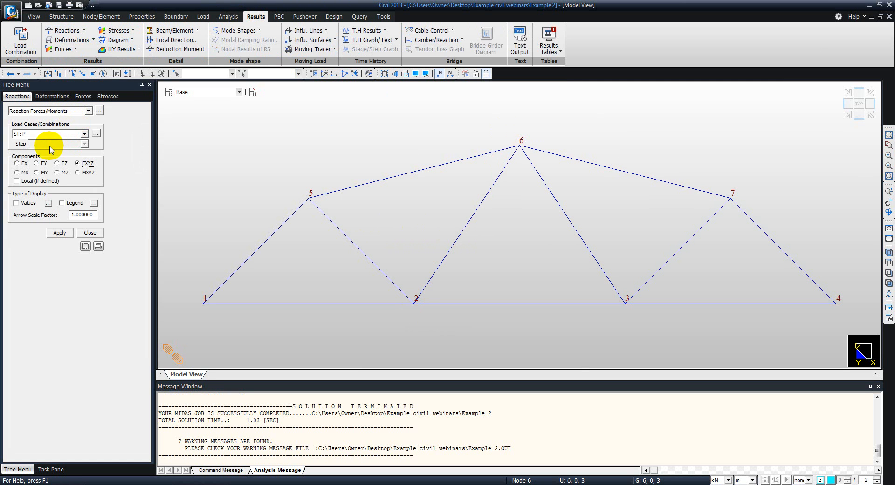
click(28, 135)
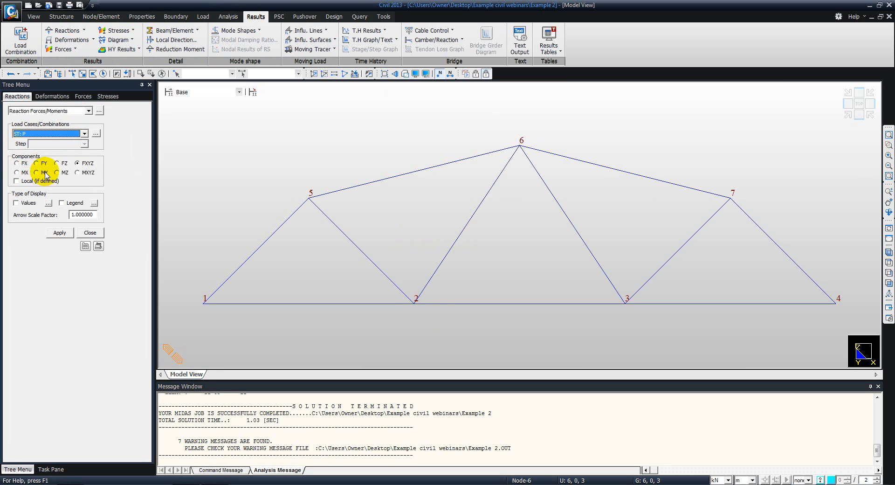
click(17, 204)
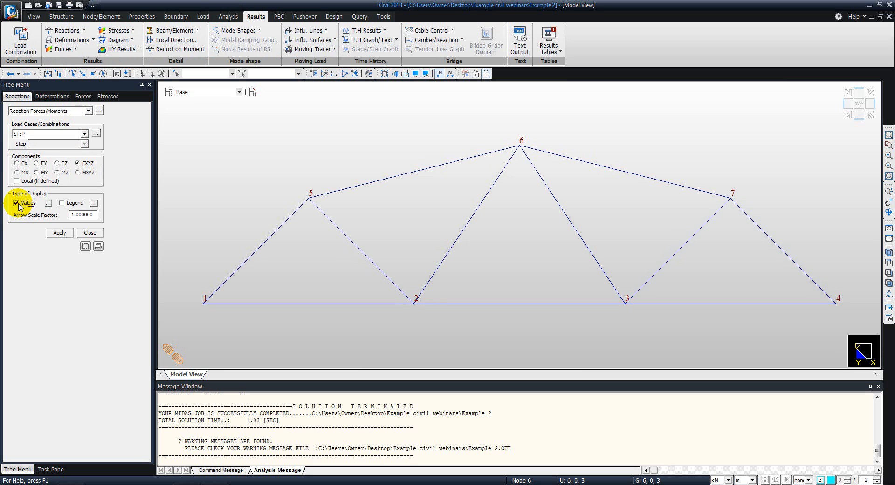
click(49, 202)
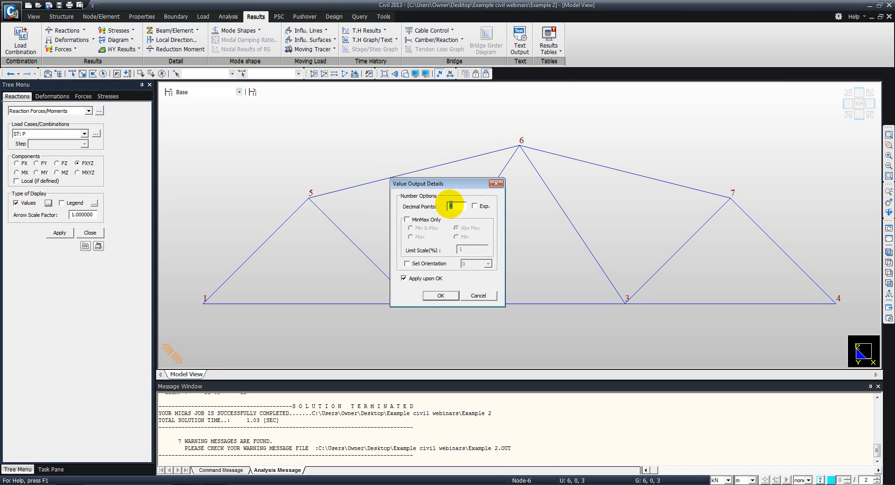
click(439, 295)
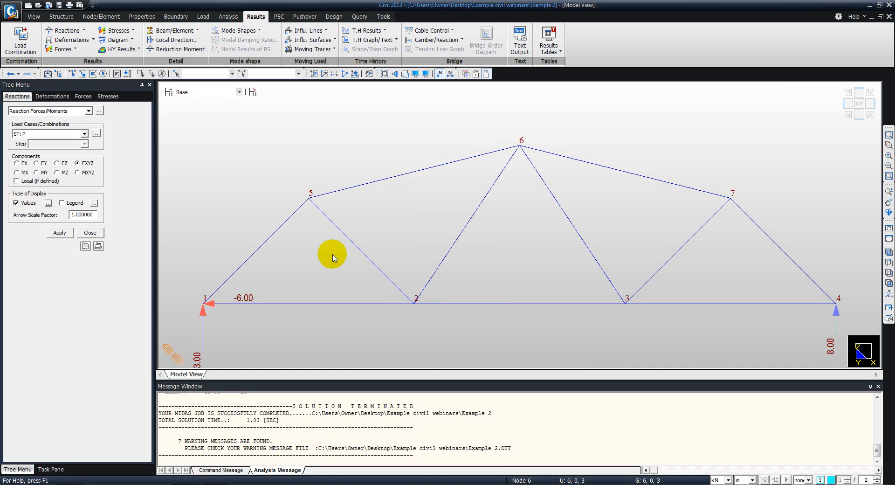
middle_drag(430, 239, 425, 203)
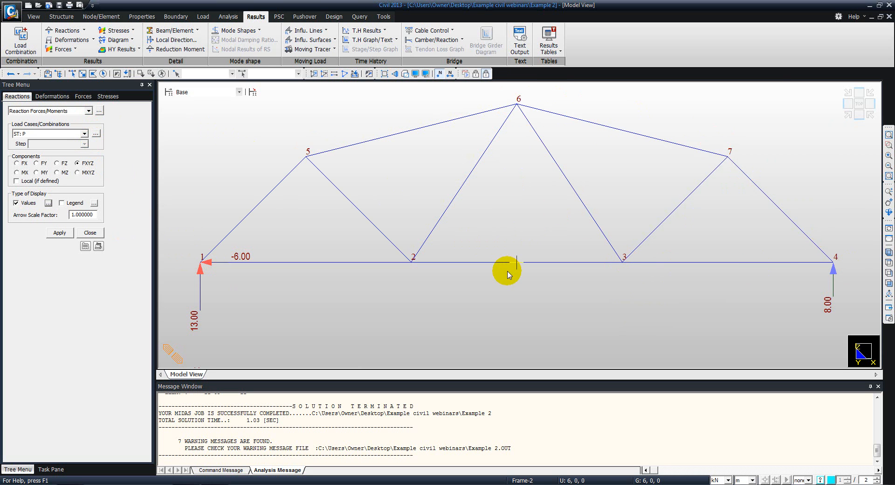
mouse_move(508, 274)
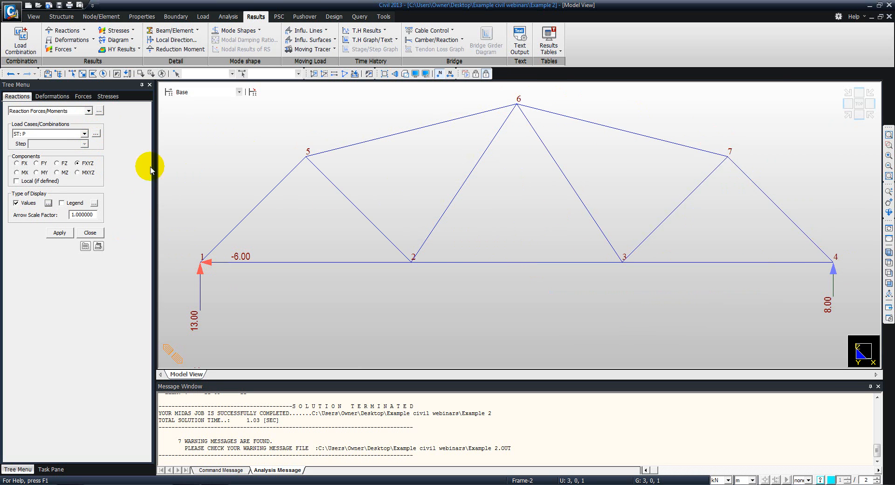
Step: Bring up the Beam Diagrams force results options for the truss members
click(81, 96)
click(82, 110)
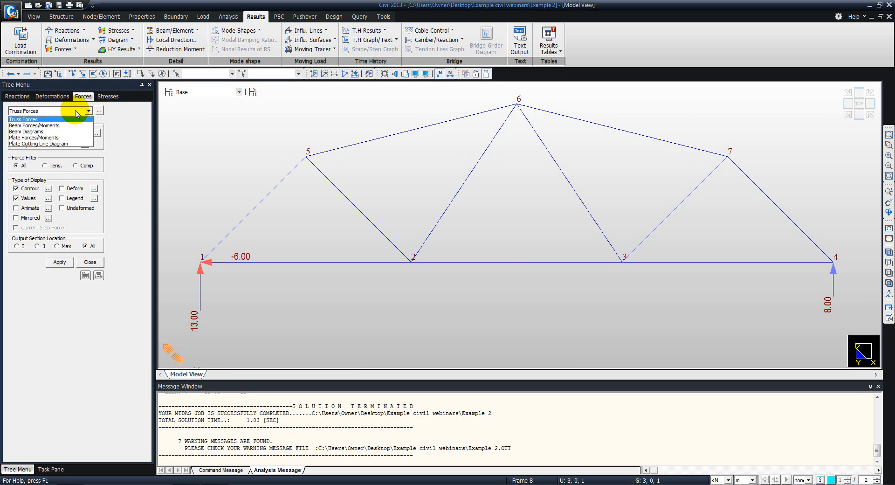
click(38, 131)
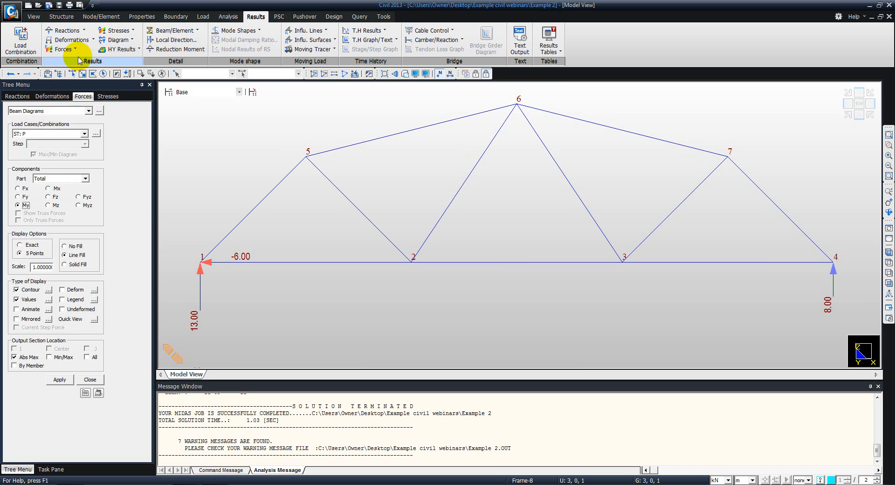
click(75, 49)
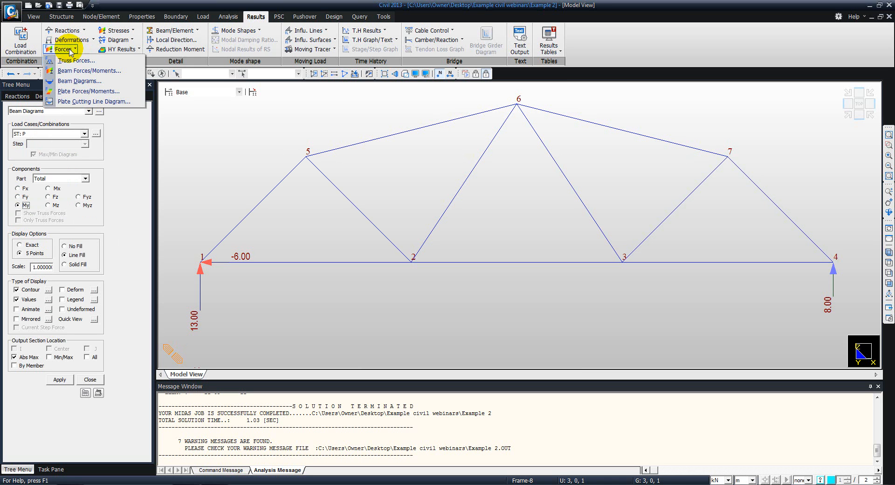
click(77, 82)
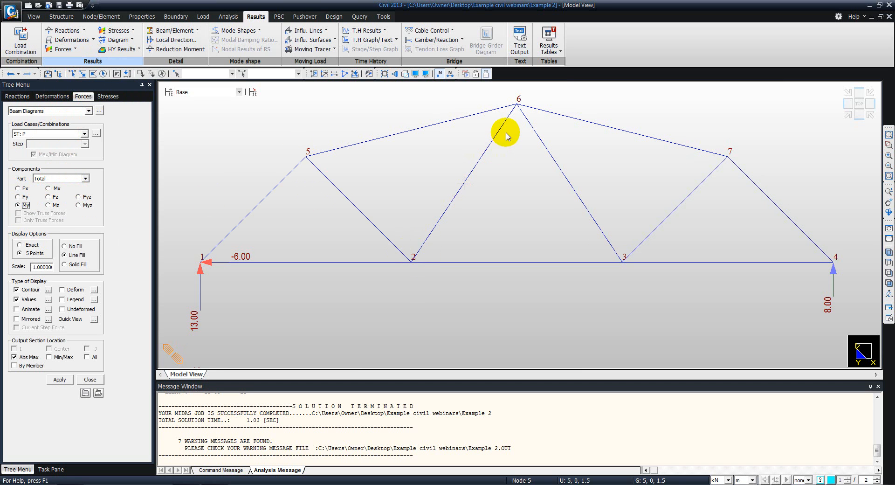
mouse_move(507, 136)
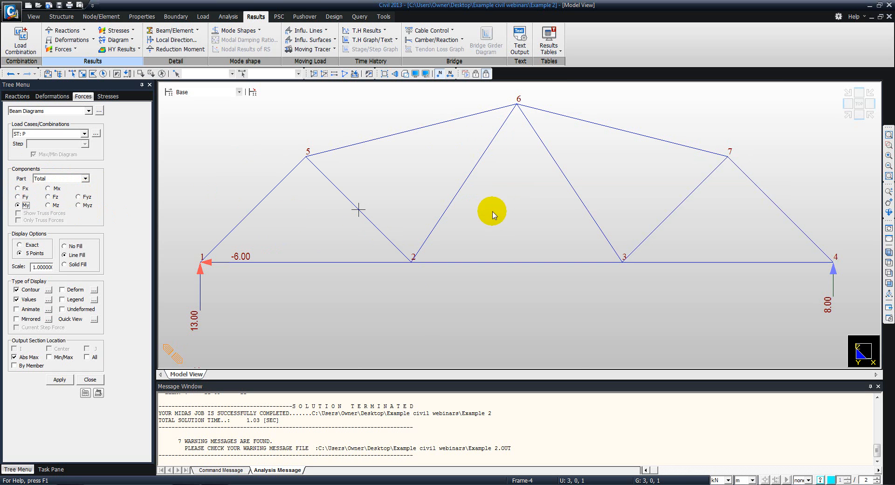
mouse_move(316, 162)
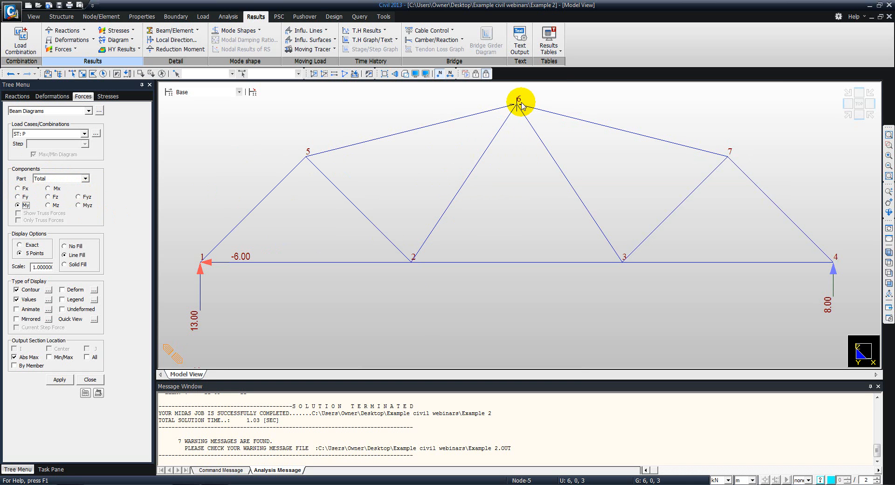
mouse_move(521, 105)
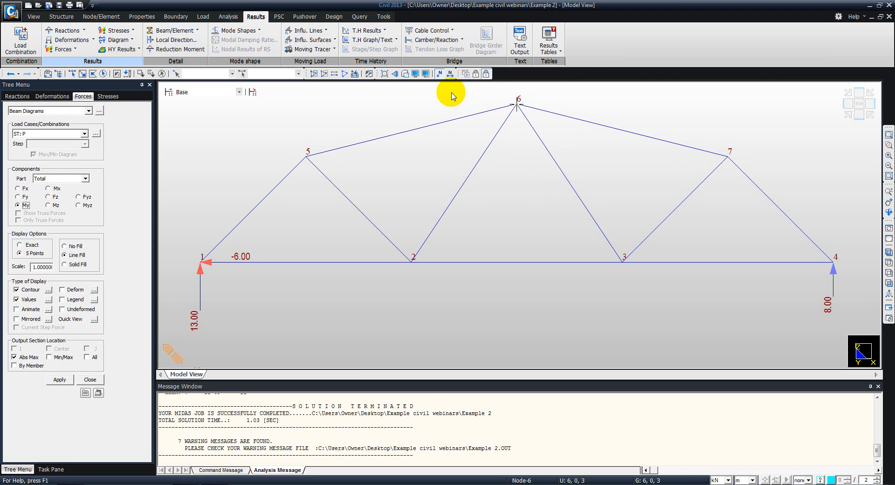
Step: Turn on the element local axes in the model display and examine their directions on the truss members
click(416, 75)
click(410, 147)
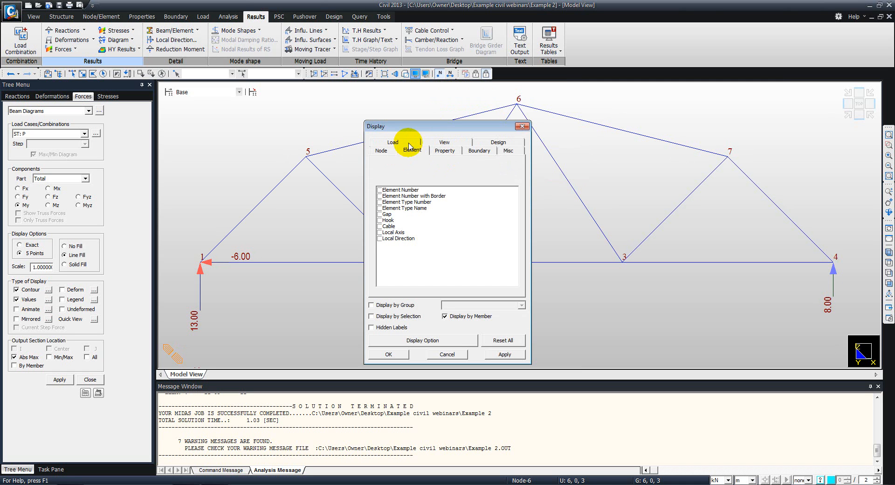
click(380, 233)
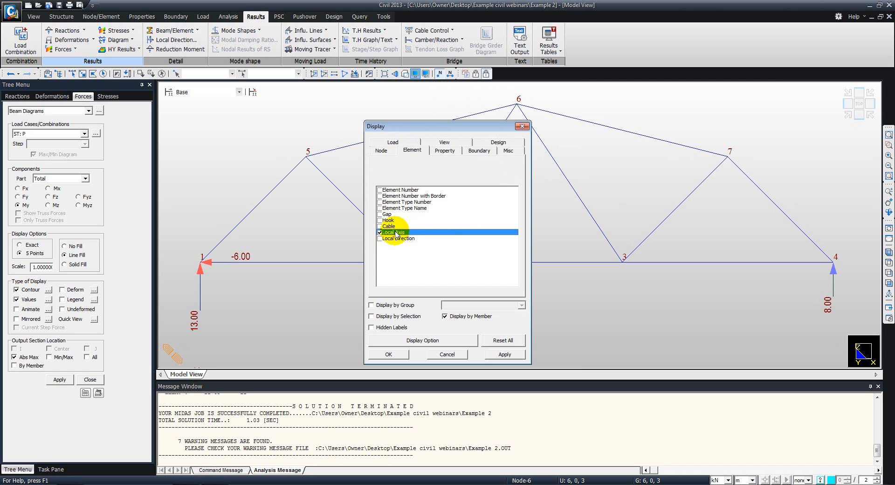
click(388, 355)
mouse_move(501, 218)
middle_down()
mouse_move(478, 214)
mouse_move(490, 205)
mouse_move(495, 213)
middle_up()
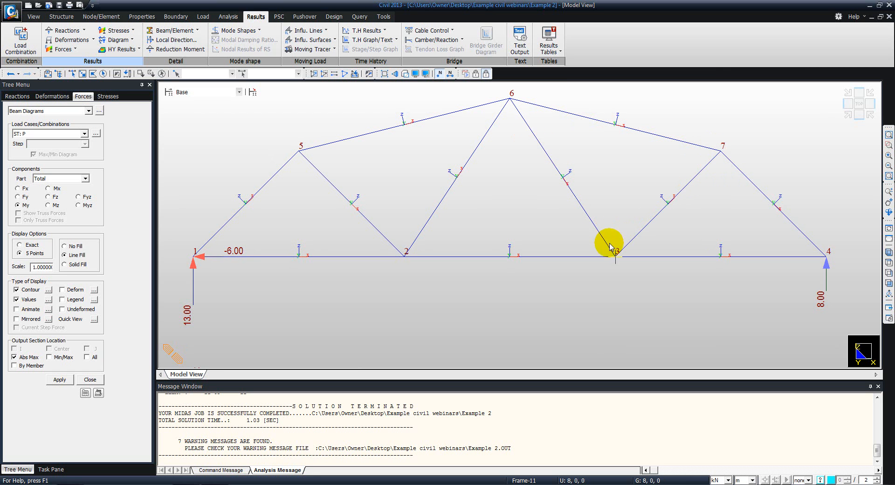
mouse_move(551, 132)
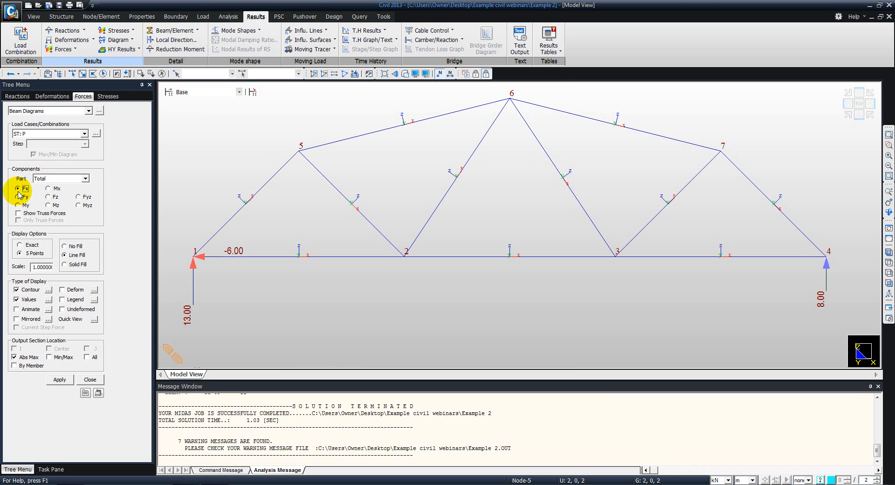
Step: Plot the Fx axial force diagram of all truss members for load case P, using the Exact option with values shown
click(21, 244)
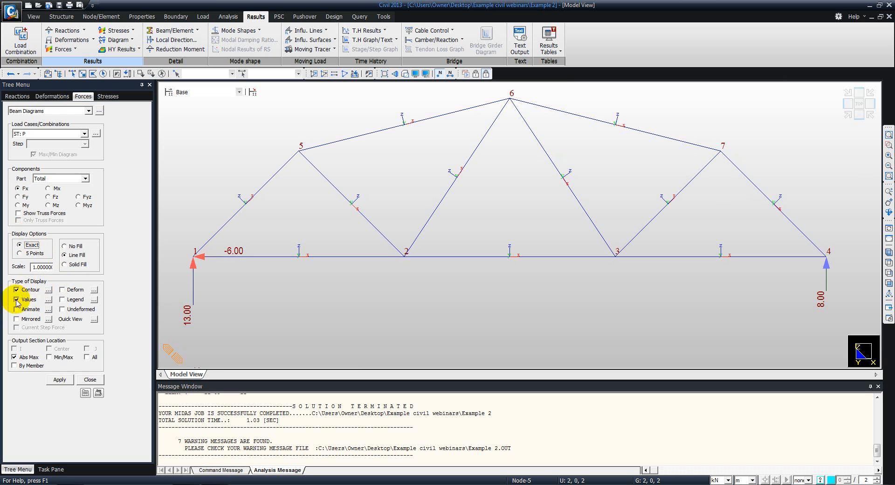
click(49, 300)
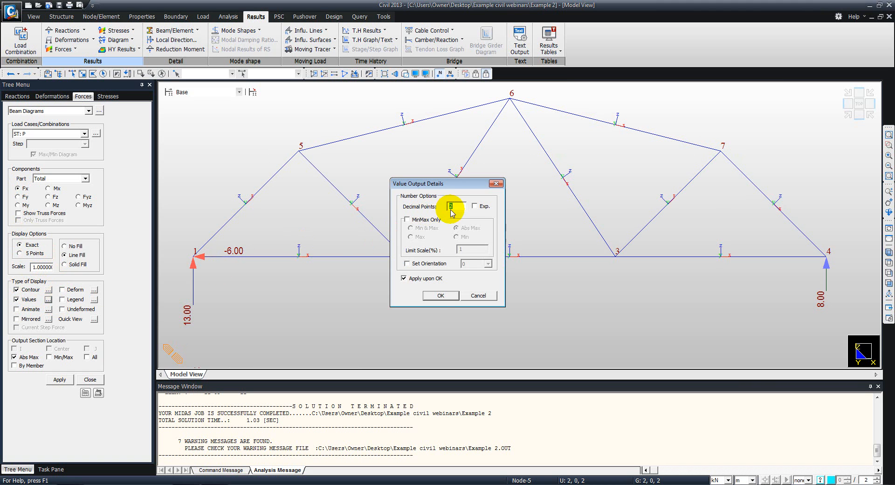
click(436, 296)
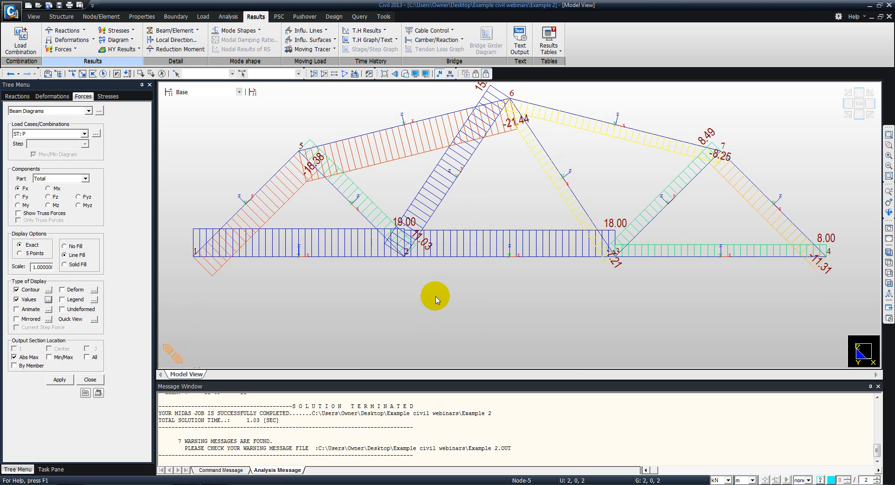
middle_drag(393, 176, 416, 211)
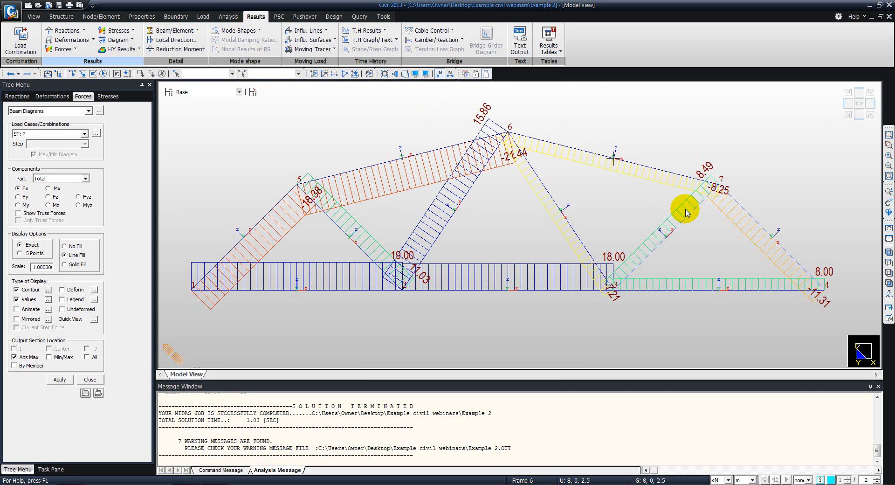
Step: Turn off the element local axes and examine the signs and magnitudes of the members' axial forces
click(415, 74)
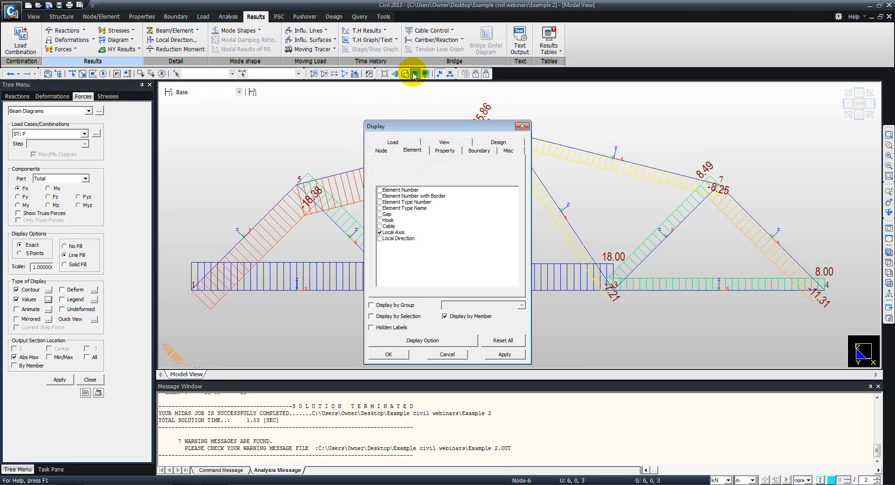
click(379, 232)
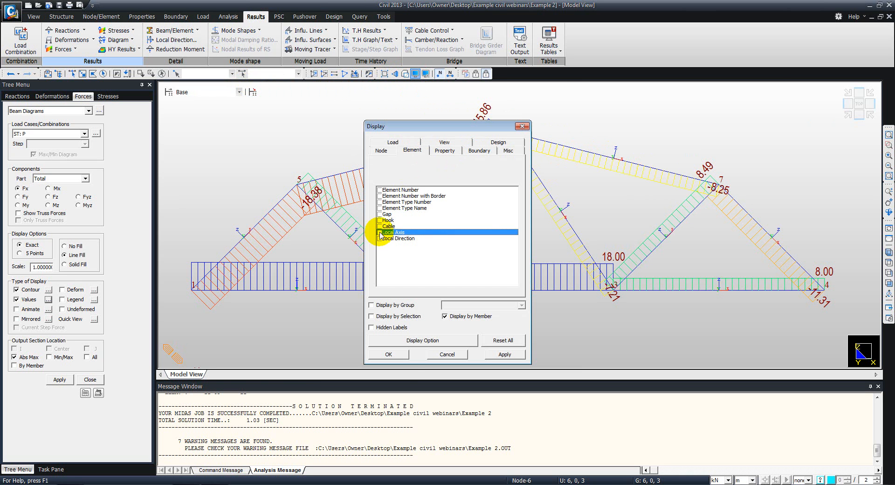
click(389, 355)
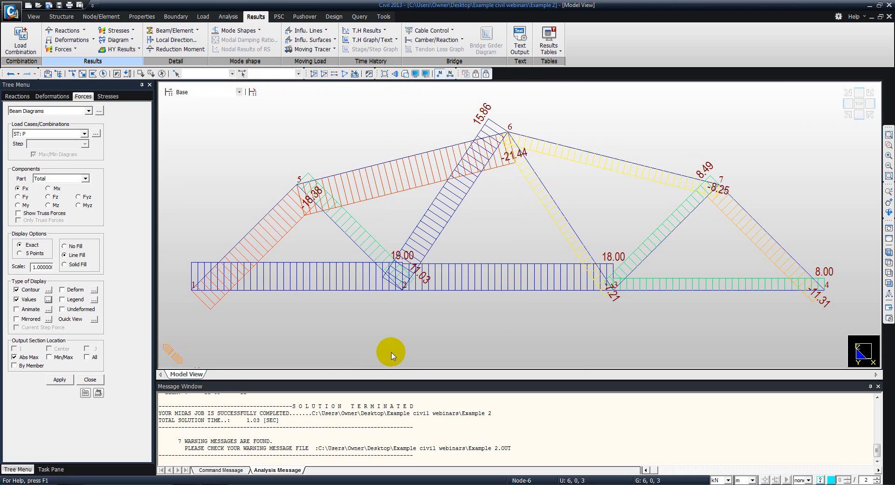
middle_drag(605, 298, 582, 294)
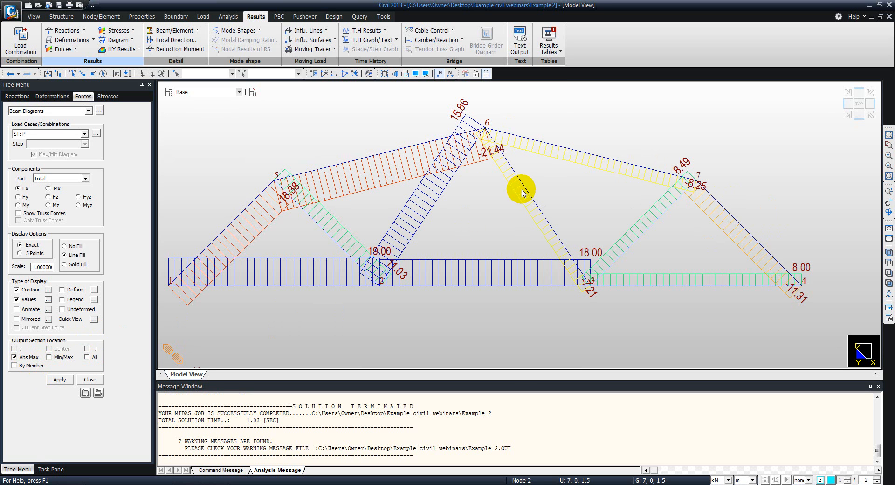
mouse_move(523, 193)
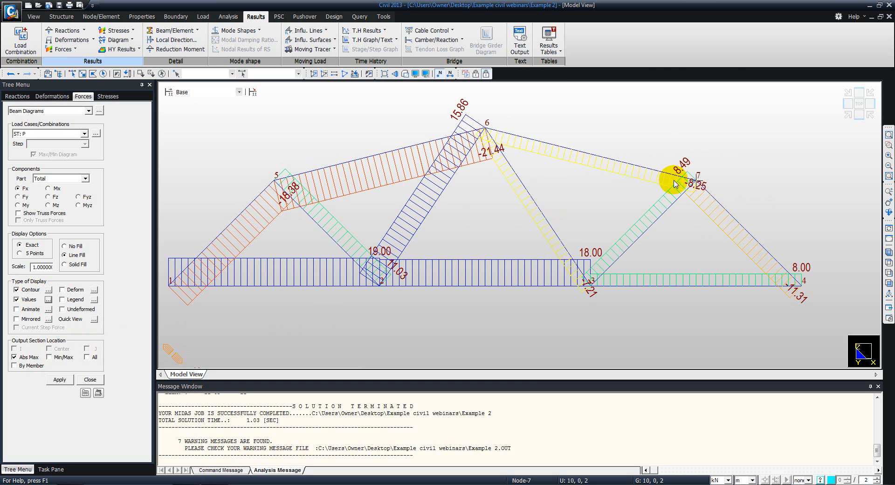
mouse_move(677, 193)
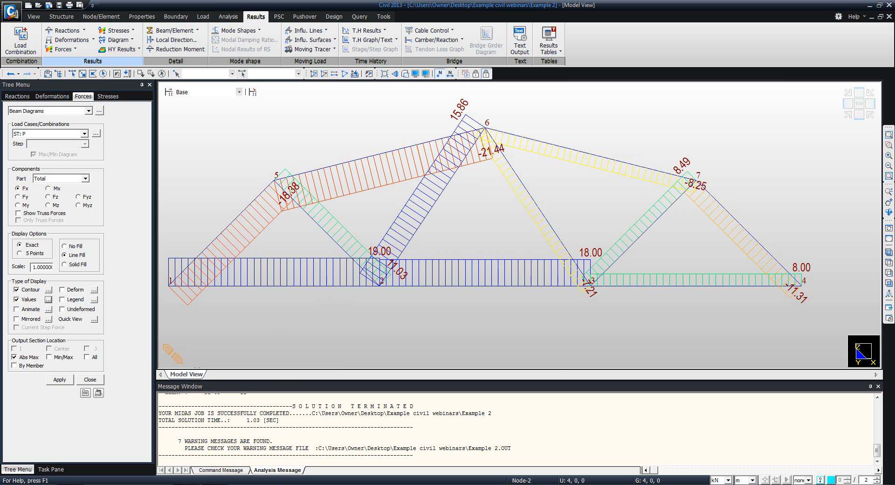
Step: Switch to the Tutorial 2-Pin Jointed Truss PDF in Adobe Acrobat Pro
mouse_move(215, 484)
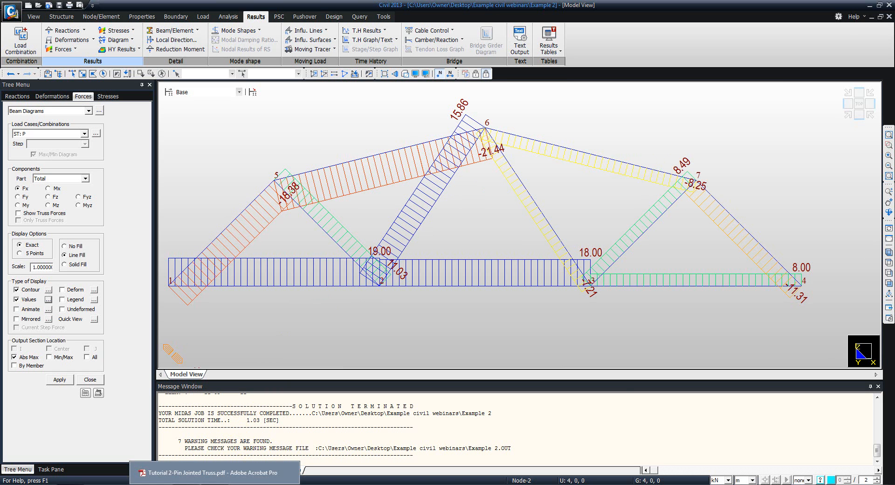
click(215, 472)
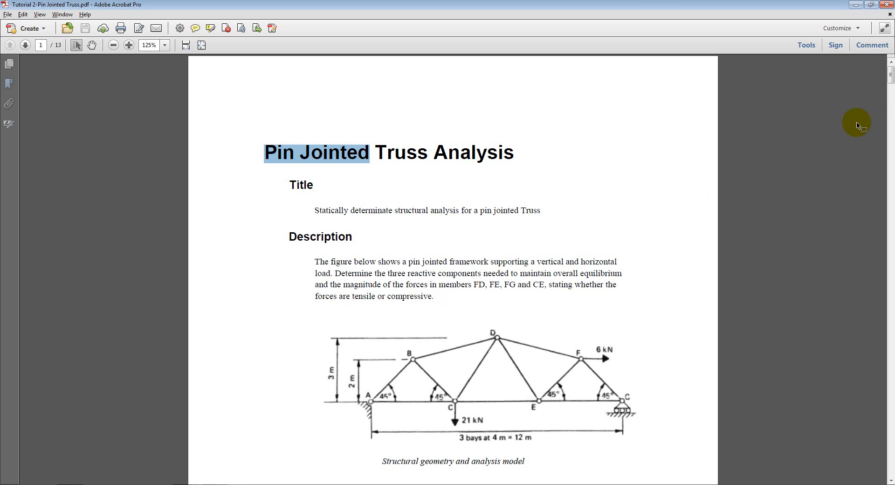